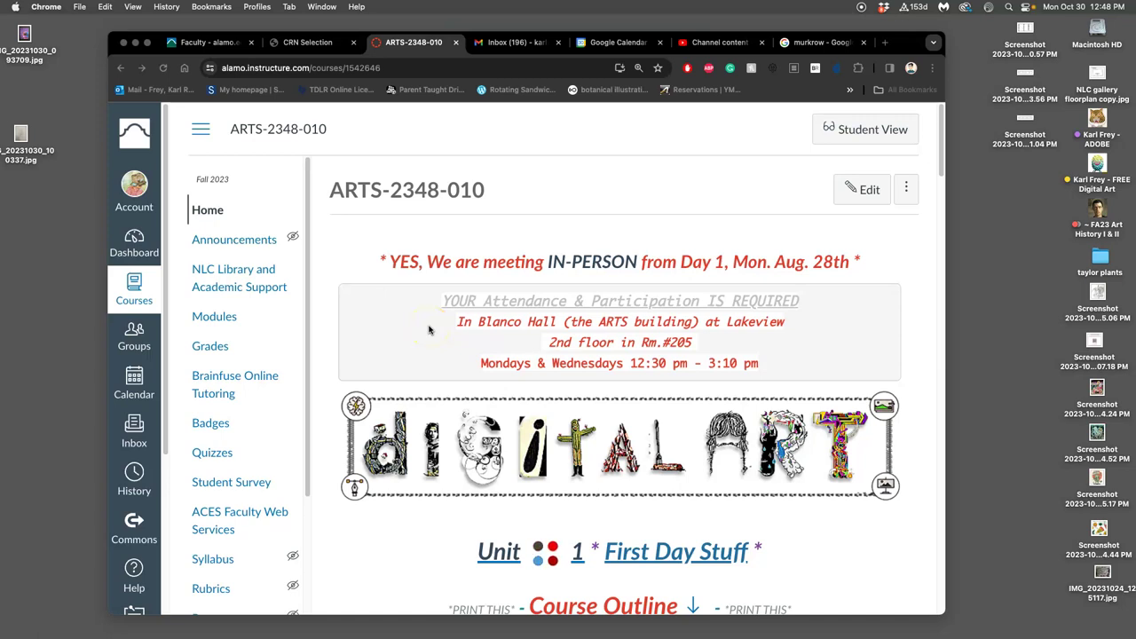
From the ARTS-2348-010 Home page, scroll down and follow the Assignment Sheets link
scroll(692, 364, "down", 5)
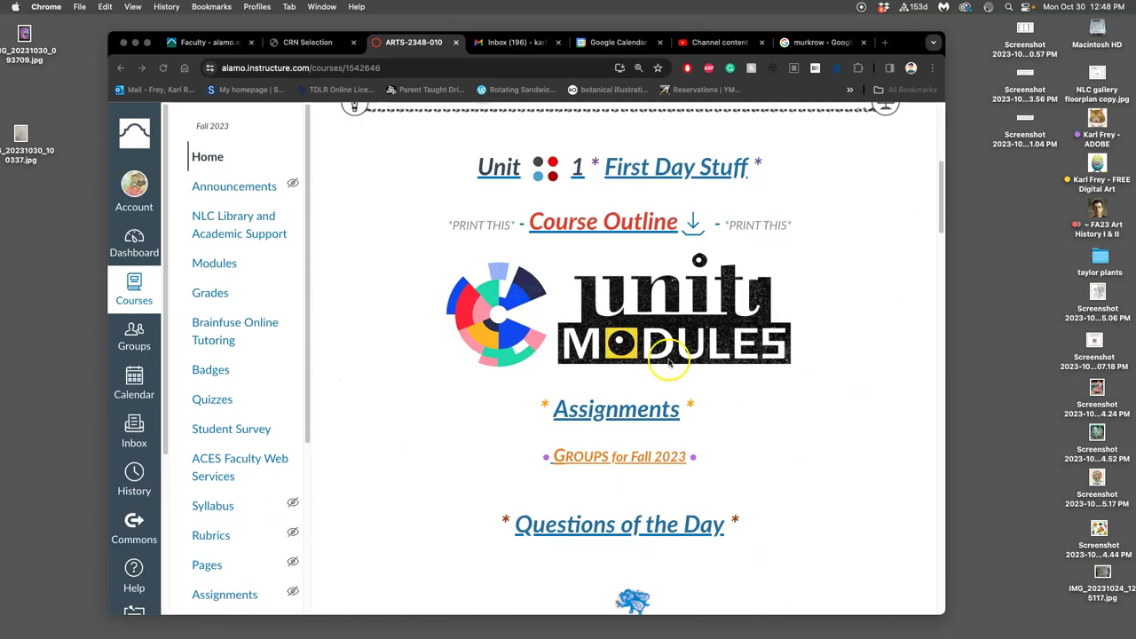
left_click(636, 410)
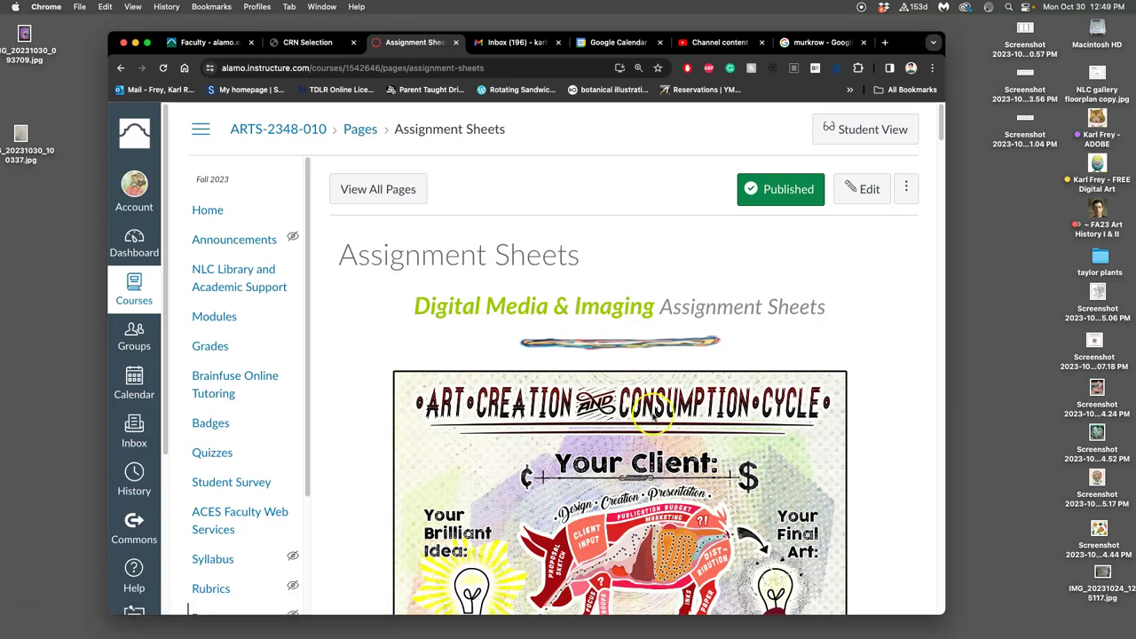
Scroll to the Assignment #5 Color Spot Illustration section with its resource links and POST HERE link
scroll(652, 418, "down", 15)
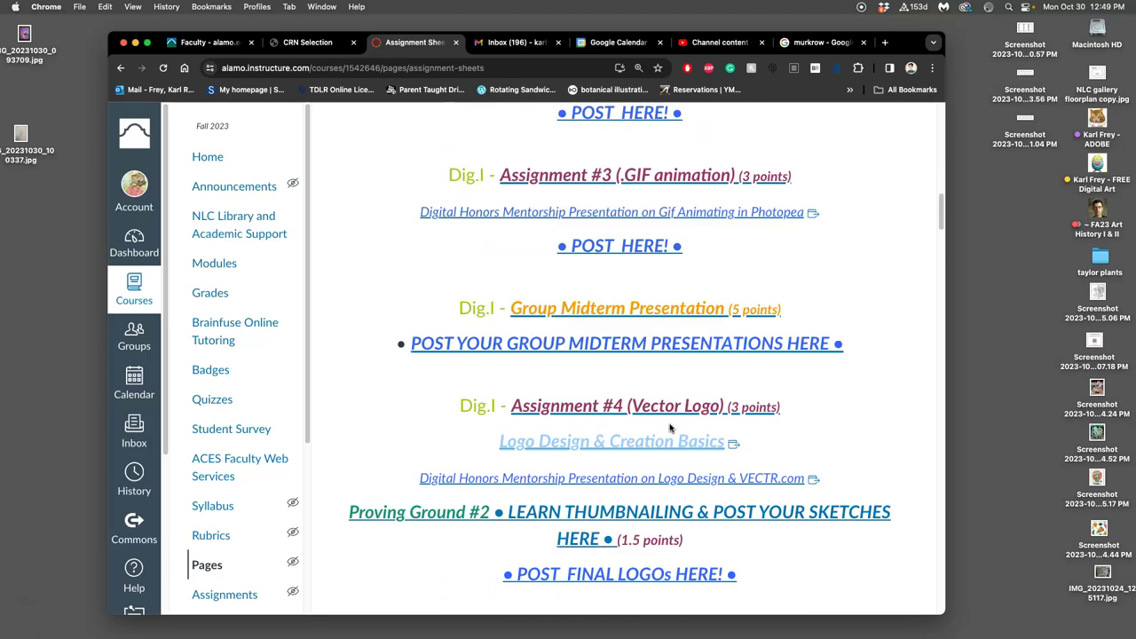
scroll(670, 429, "down", 4)
scroll(615, 343, "up", 20)
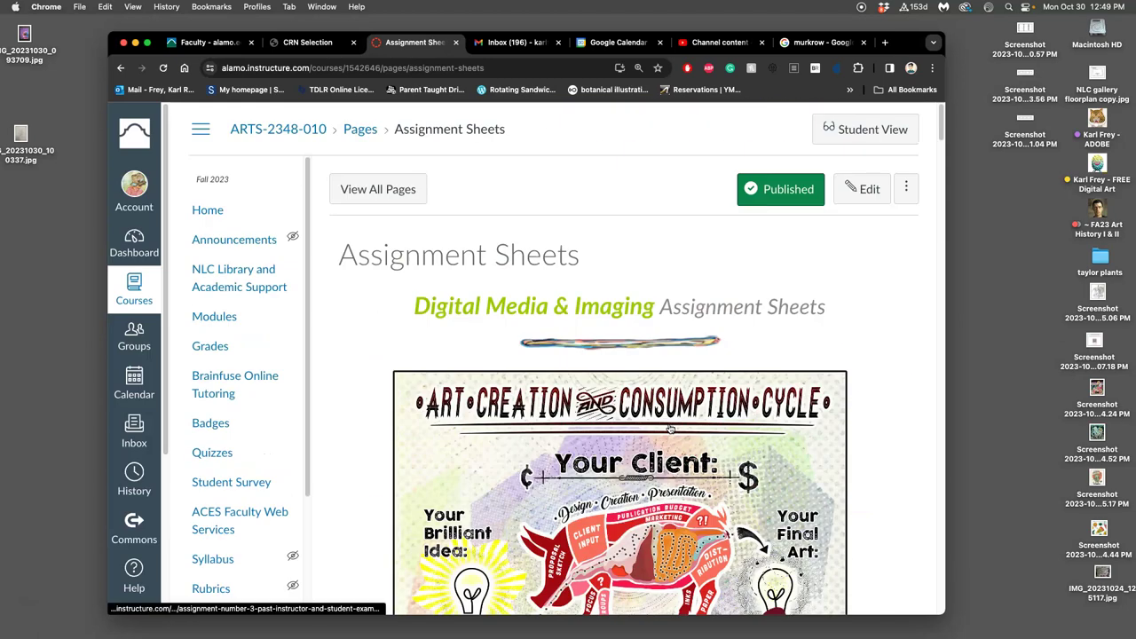
left_click(615, 344)
scroll(626, 364, "down", 20)
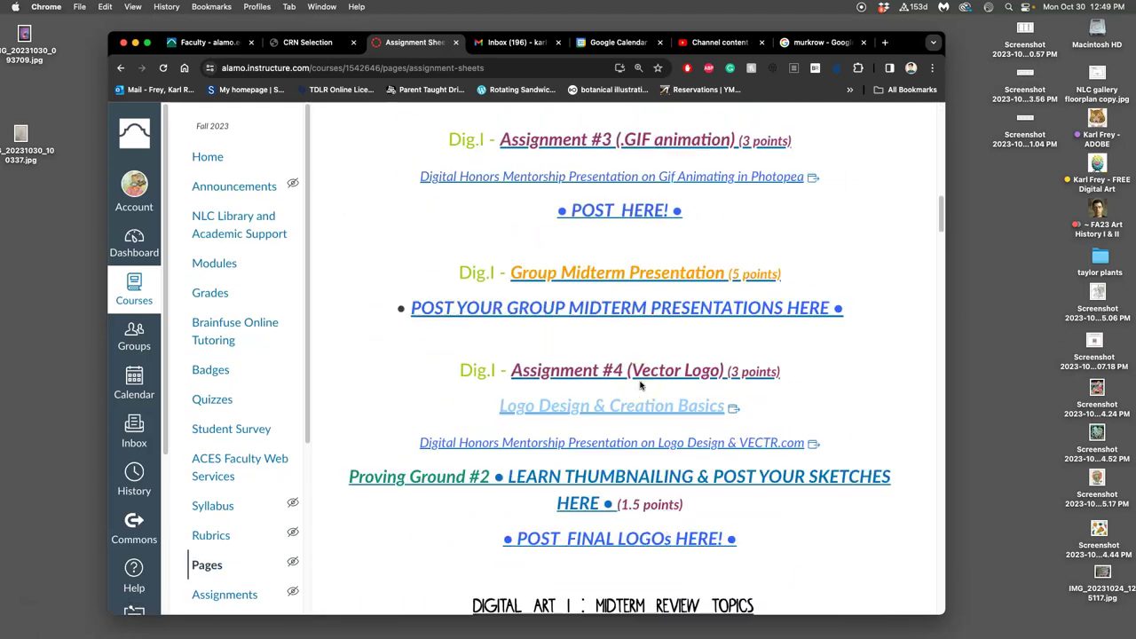
scroll(641, 384, "down", 10)
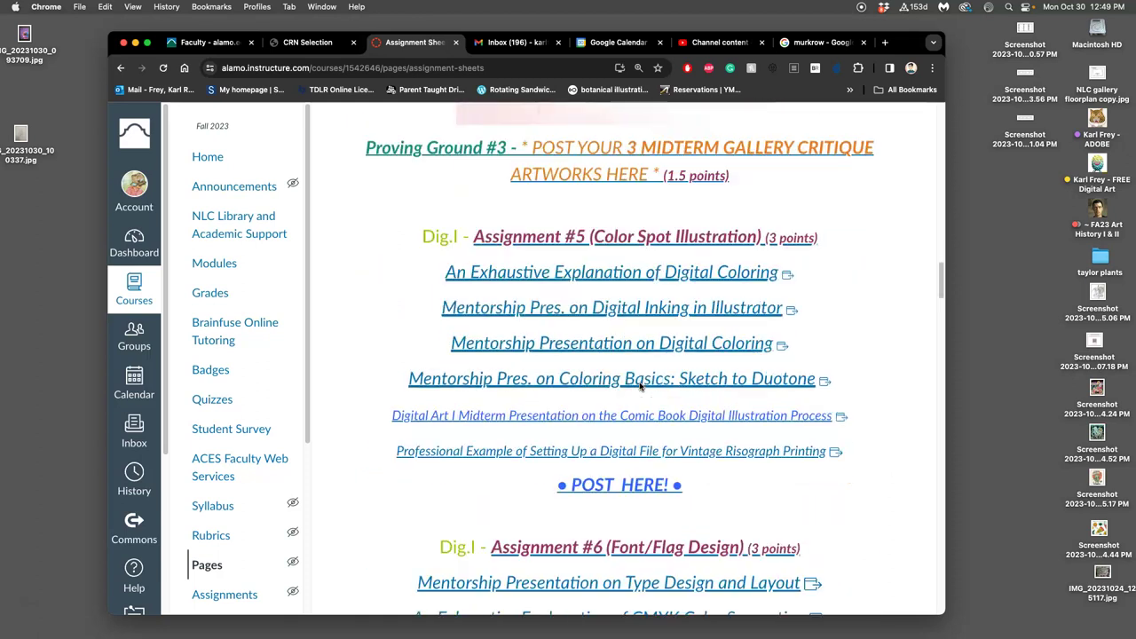
left_click(626, 299)
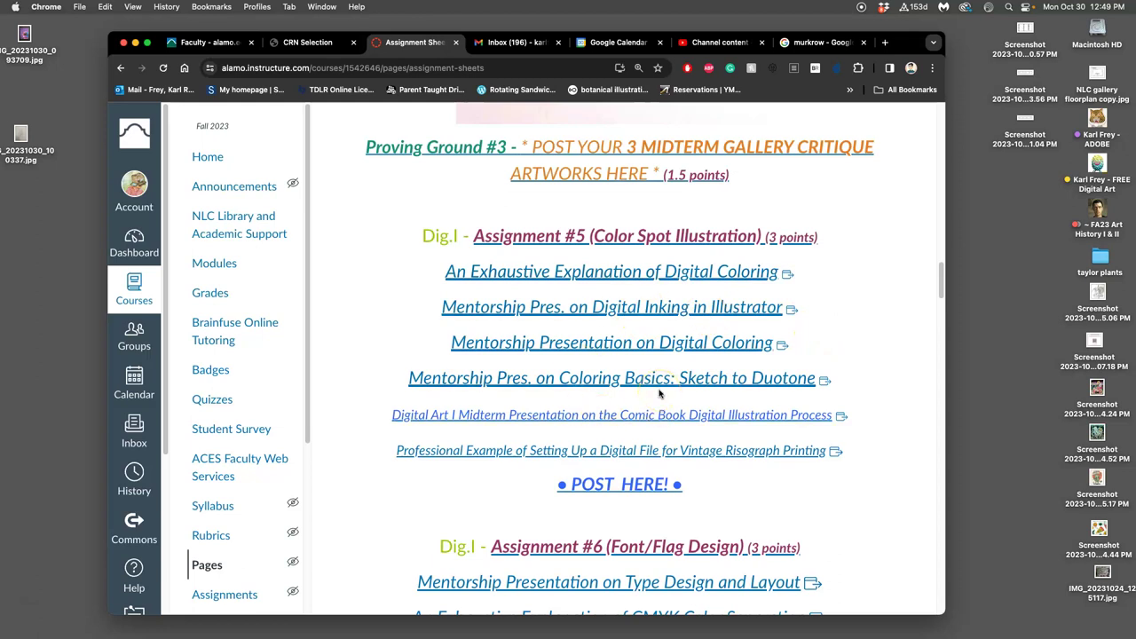
Open the Assignment #5 POST HERE discussion and scroll to the sparrow stippling, hatching and gesture examples
left_click(652, 485)
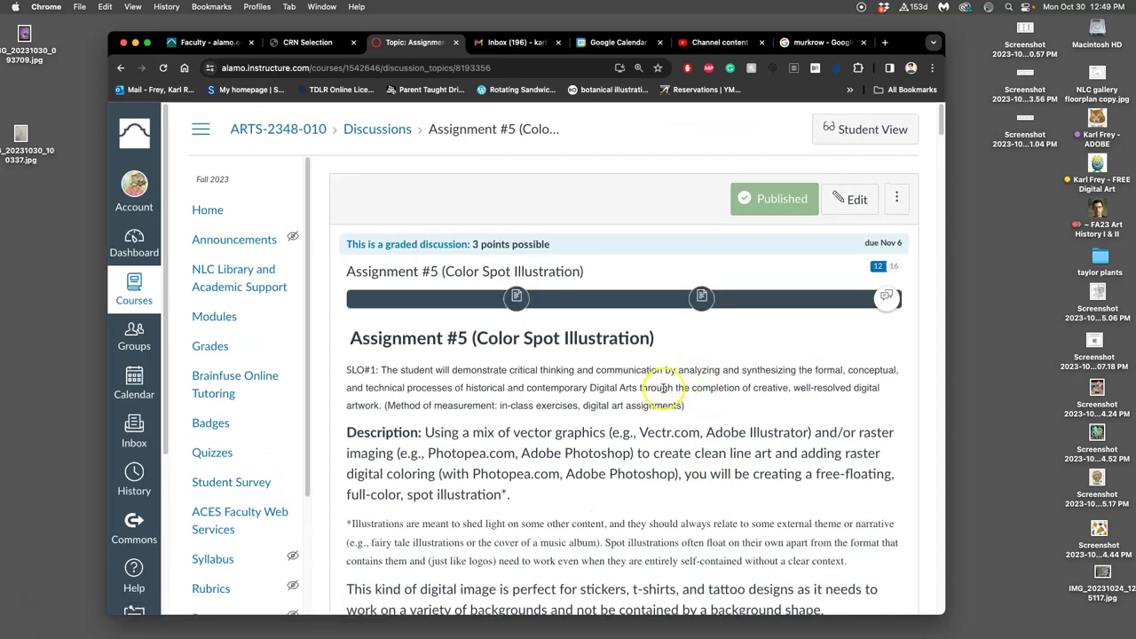
scroll(665, 386, "down", 2)
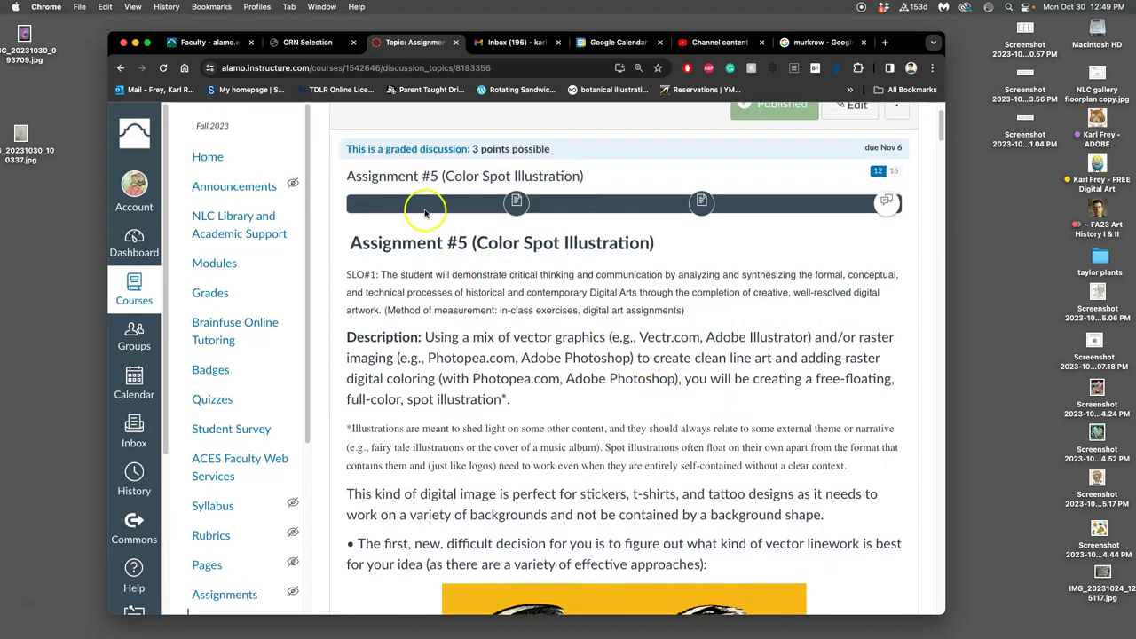
scroll(506, 239, "up", 1)
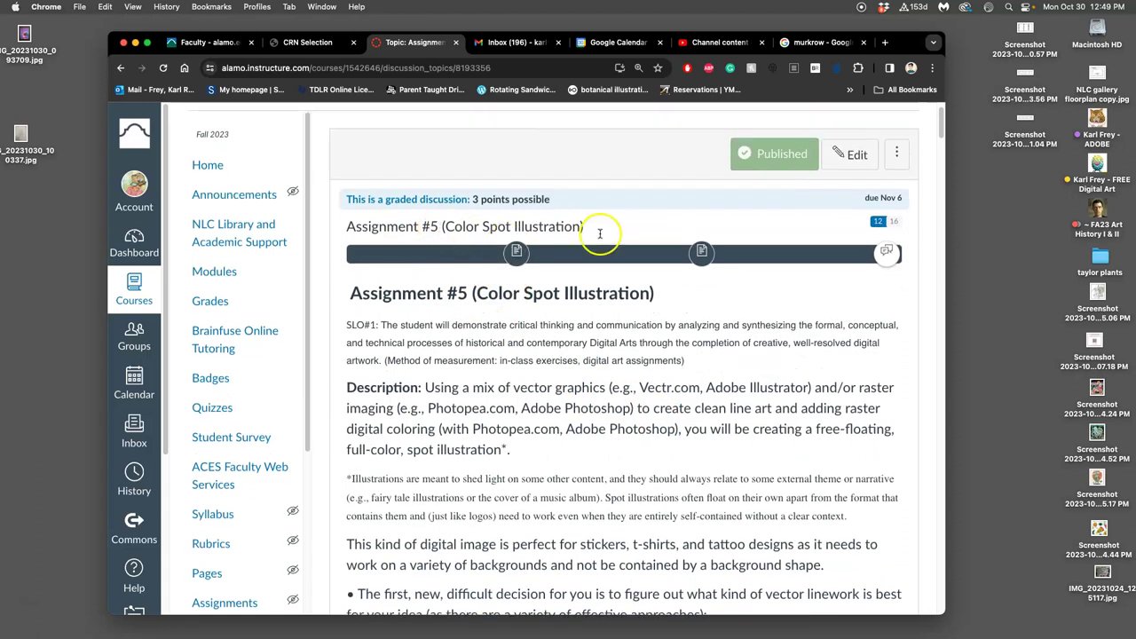
scroll(626, 382, "down", 5)
scroll(628, 381, "down", 4)
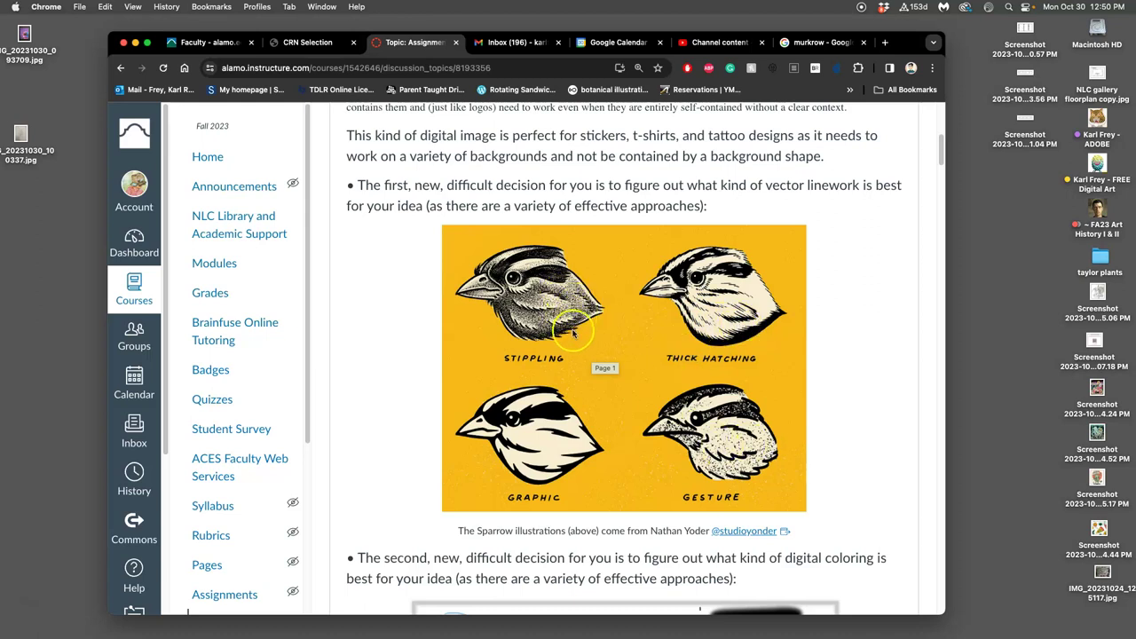
Scroll down to the Digital Coloring Primer lemon chart and the 300 ppi at 8 X 10" requirement
scroll(777, 448, "down", 1)
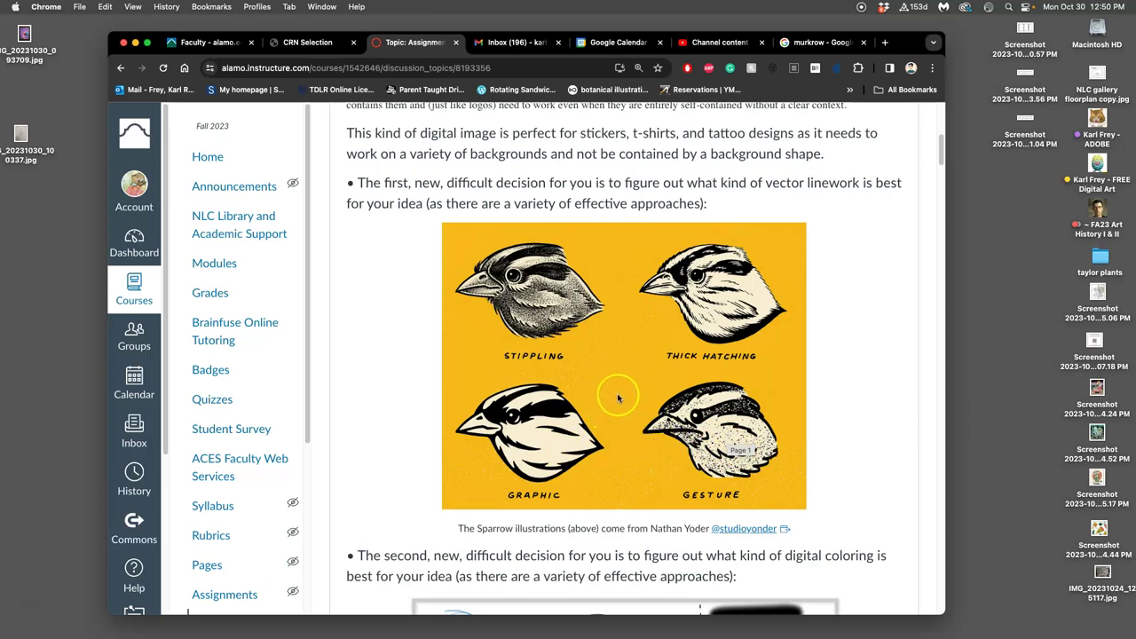
scroll(618, 399, "down", 10)
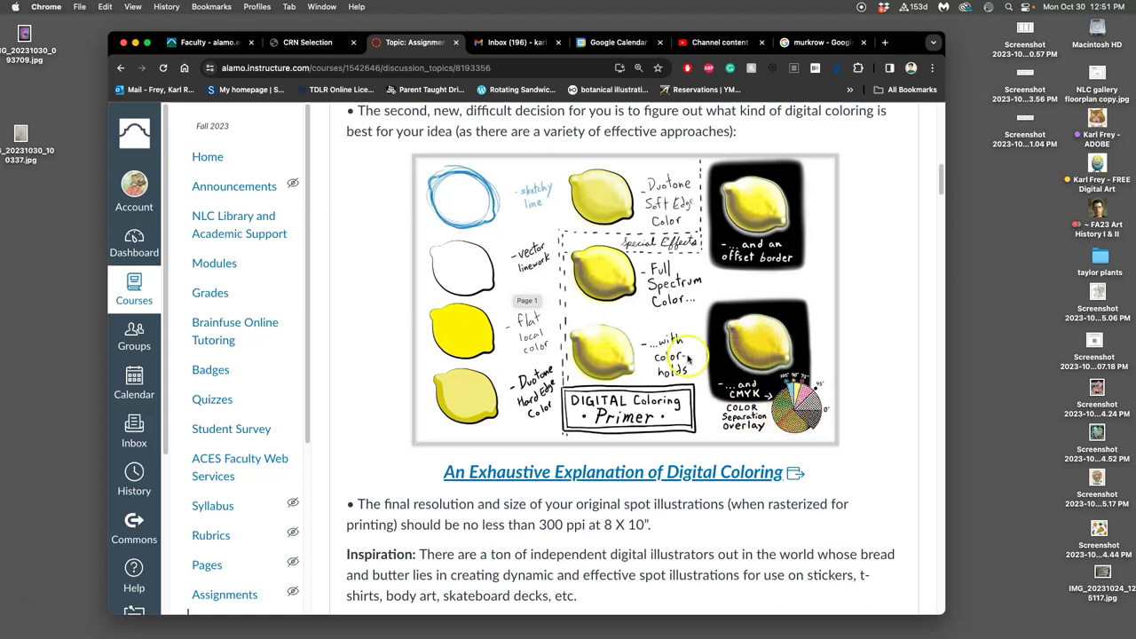
Follow the 'An Exhaustive Explanation of Digital Coloring' link to the Introduction to Digital Coloring slides
scroll(689, 357, "down", 2)
scroll(689, 356, "down", 5)
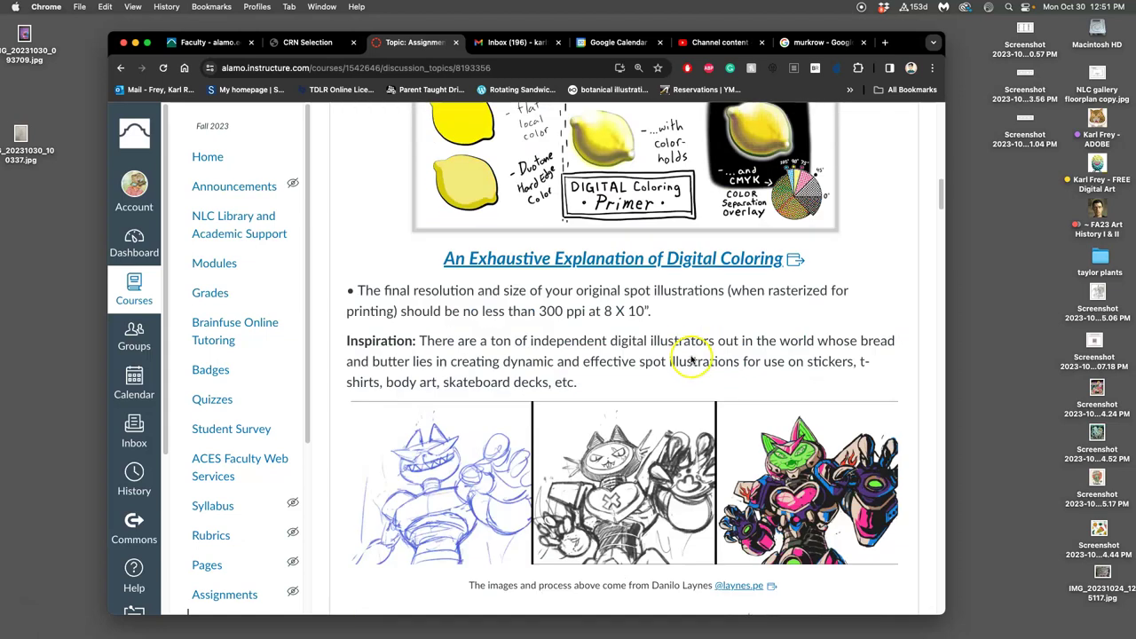
left_click(629, 260)
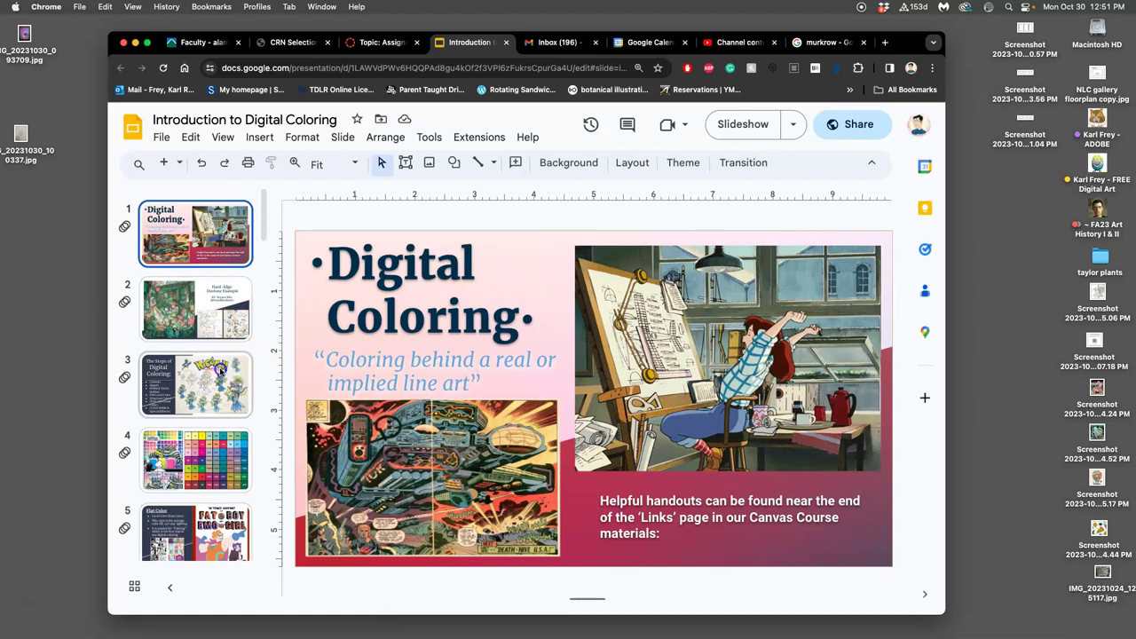
Jump to slide 3, The Steps of Digital Coloring, with its Nicomon coloring-stage breakdown
left_click(224, 375)
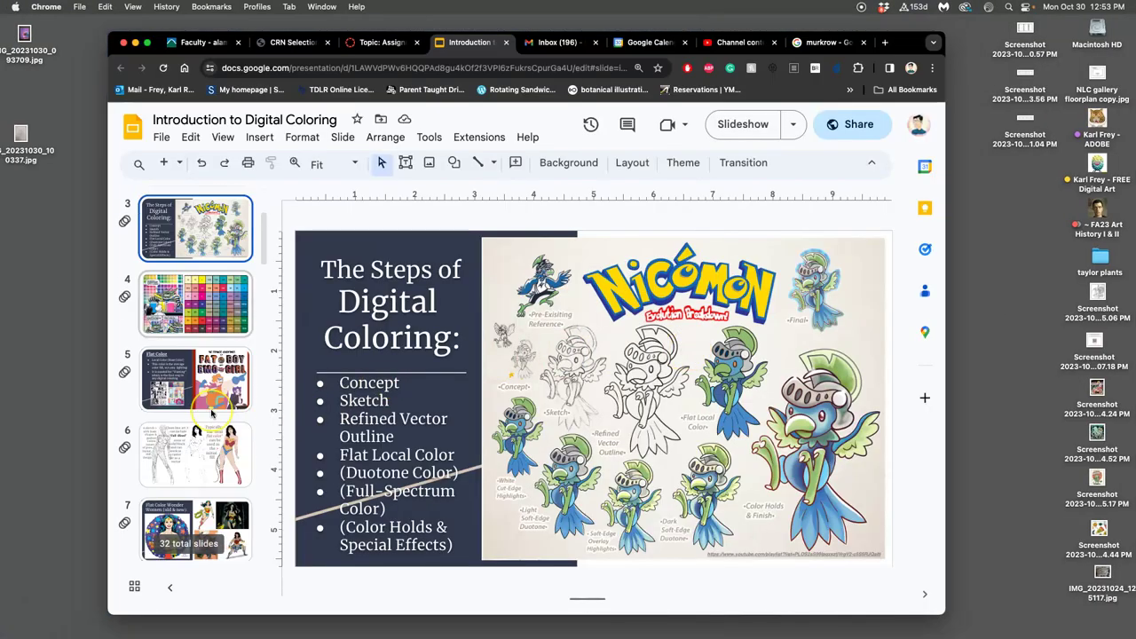
scroll(212, 413, "down", 20)
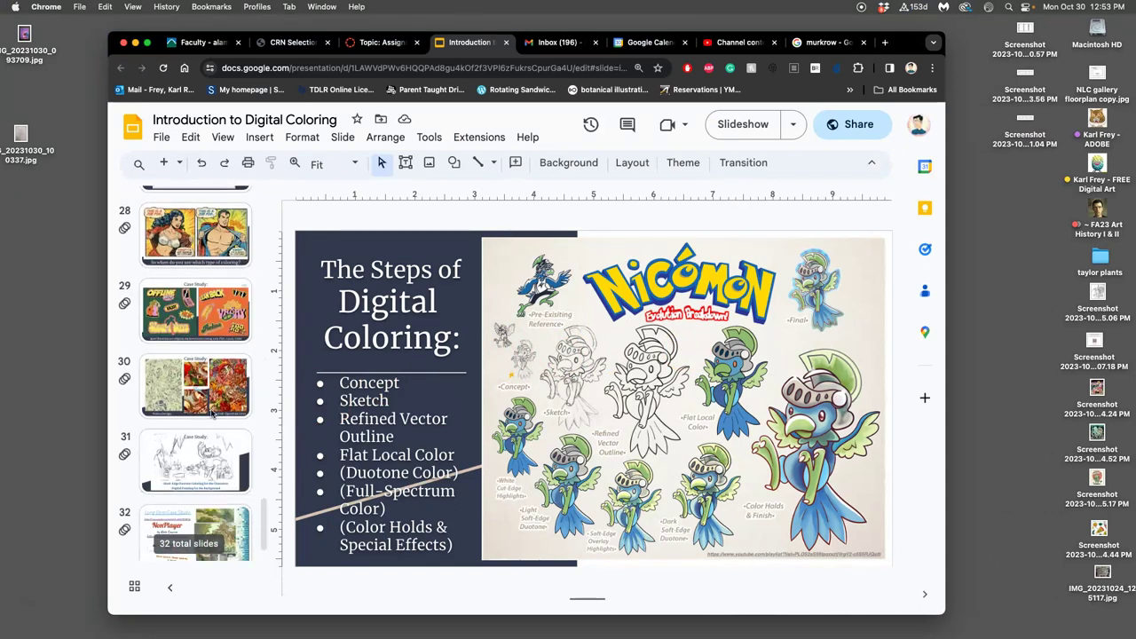
scroll(211, 413, "down", 1)
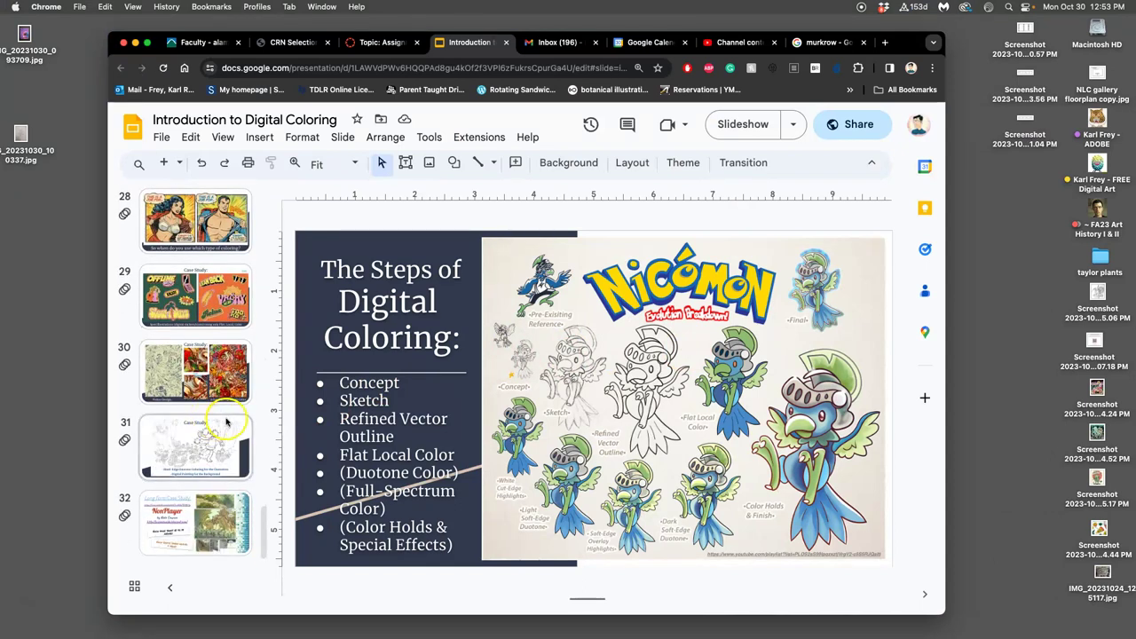
left_click(226, 417)
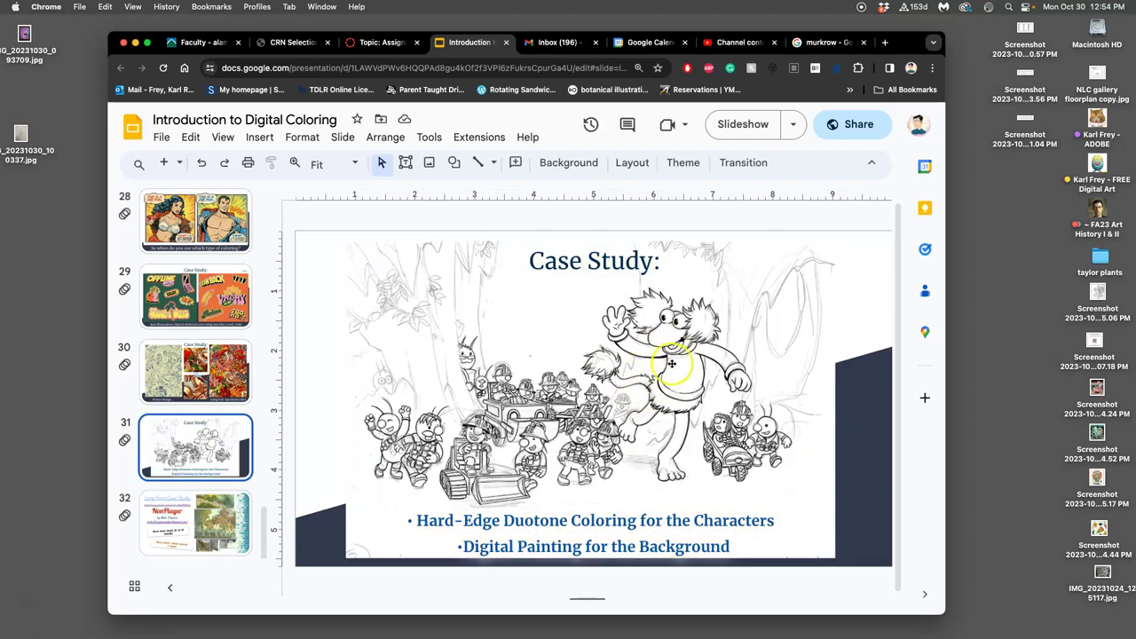
scroll(196, 373, "up", 15)
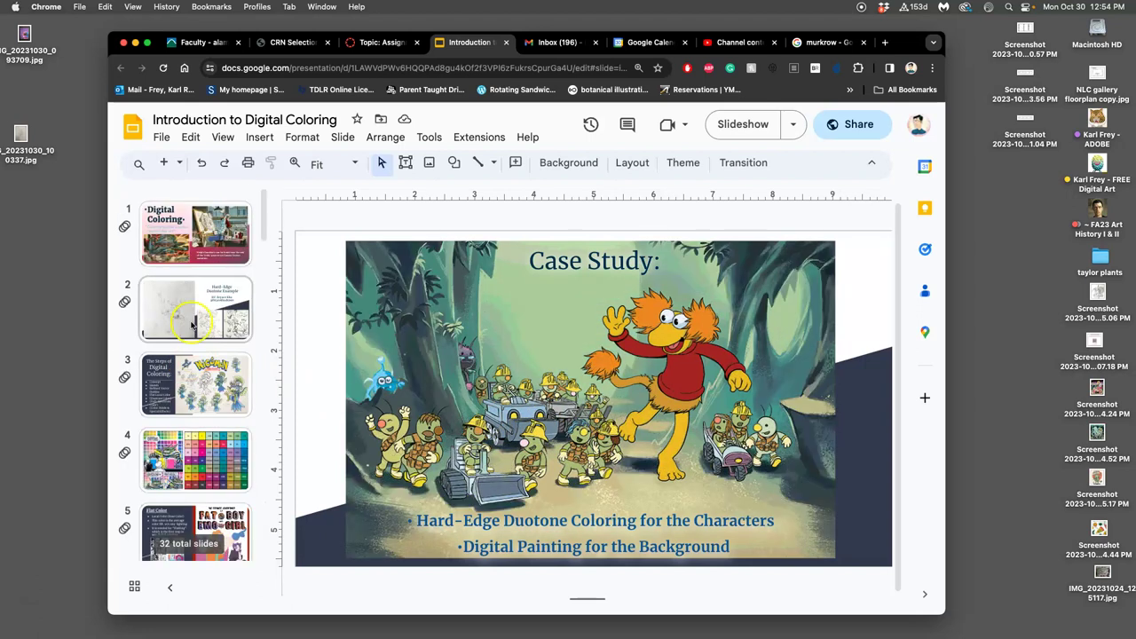
left_click(196, 309)
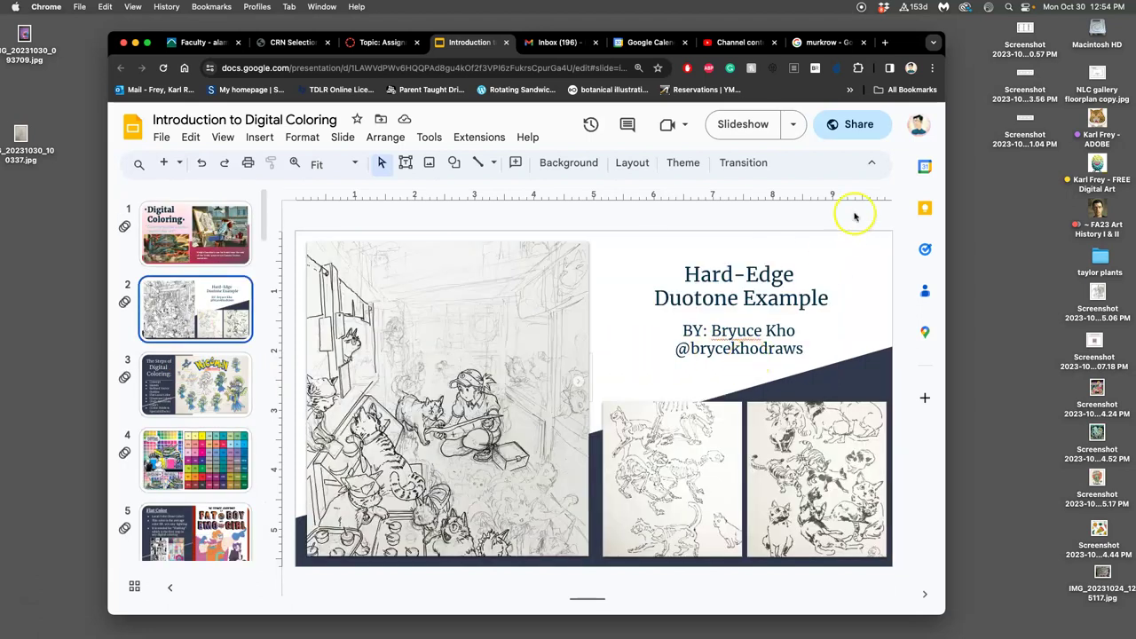
left_click(742, 126)
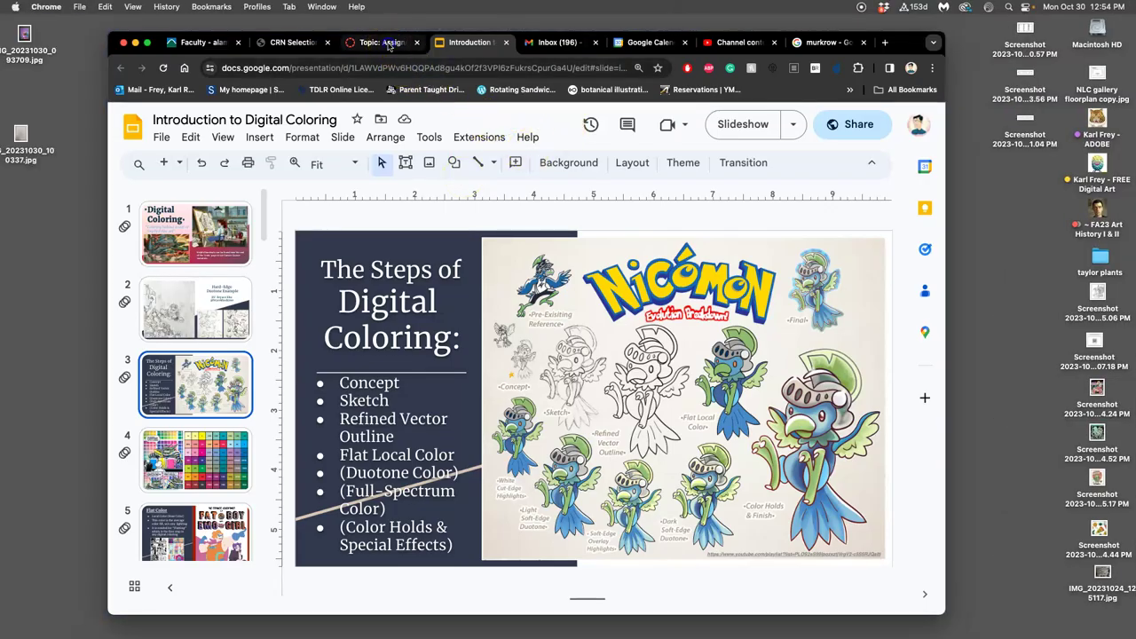
left_click(391, 44)
scroll(699, 320, "down", 5)
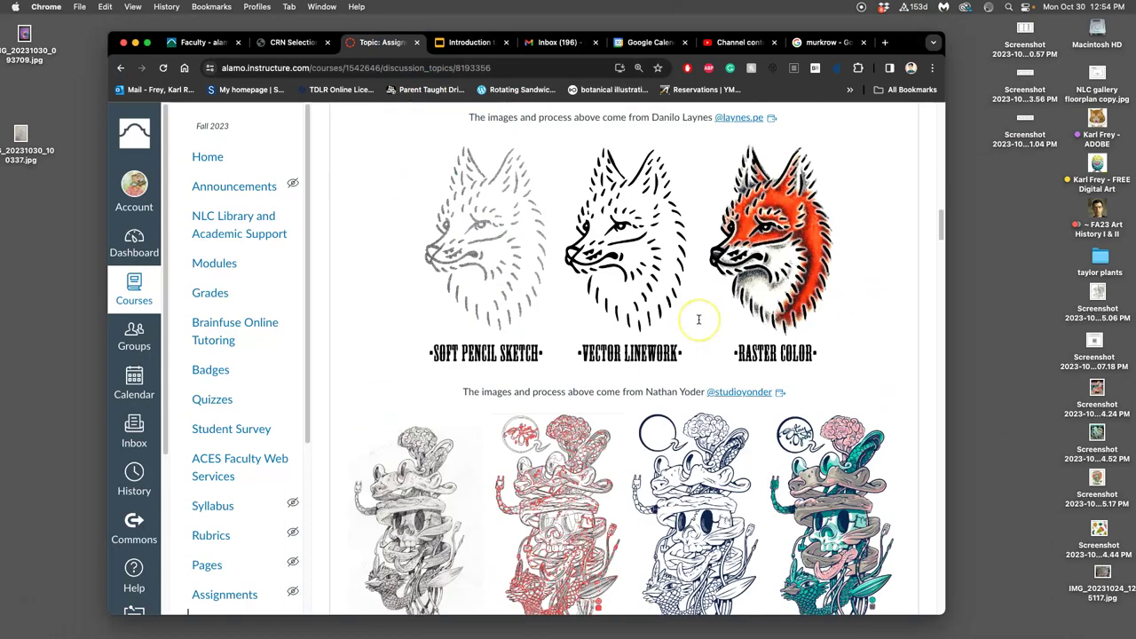
scroll(698, 323, "down", 5)
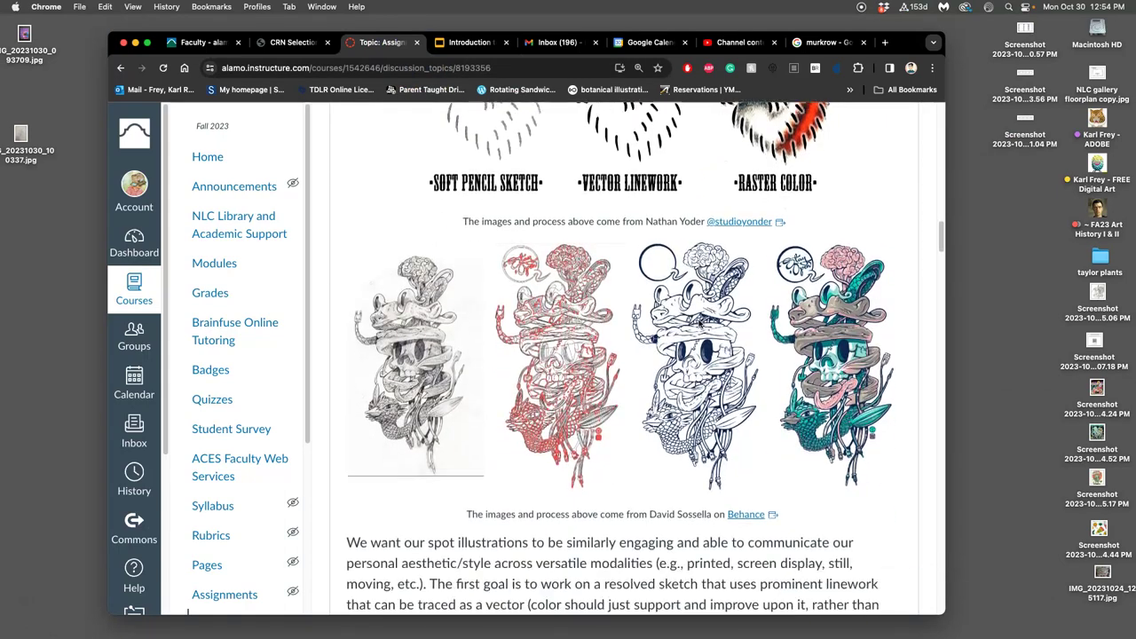
scroll(699, 323, "up", 8)
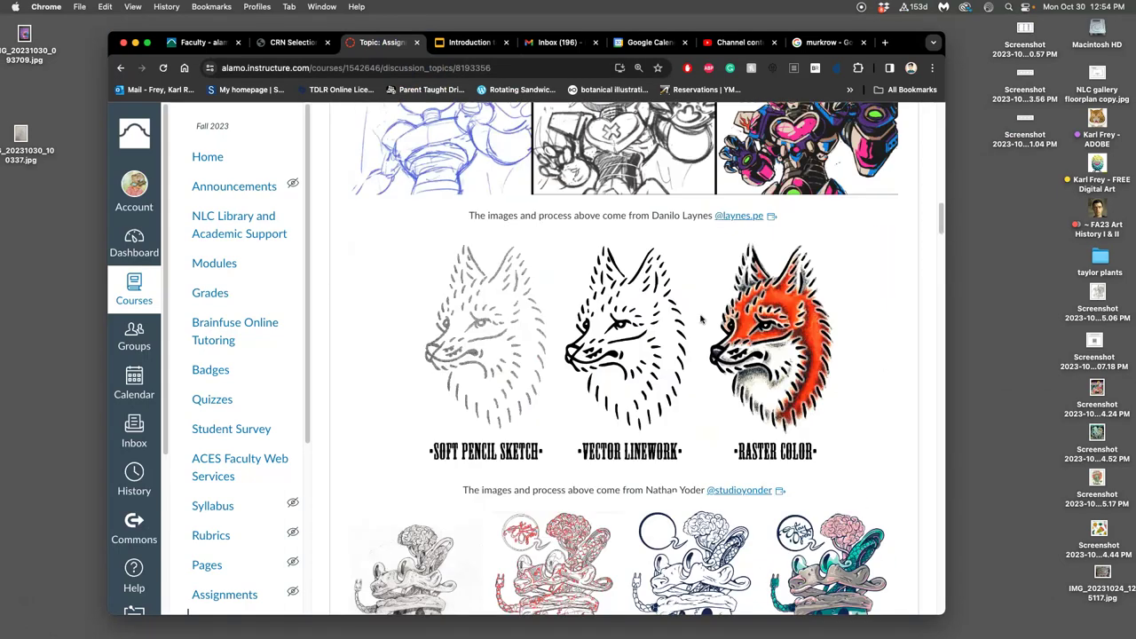
scroll(701, 320, "up", 5)
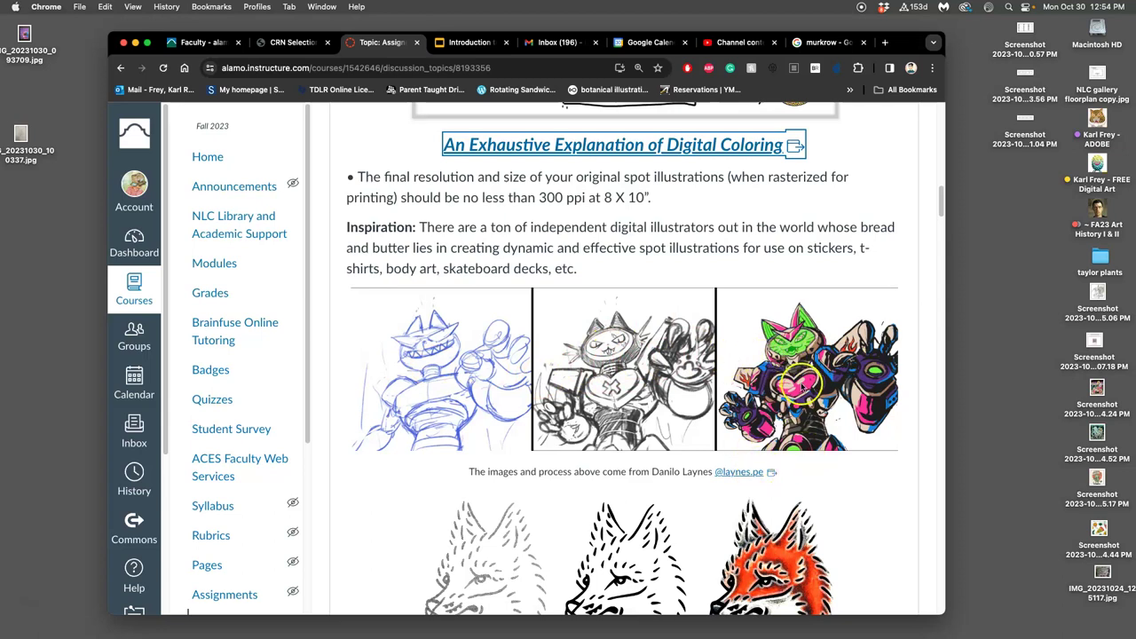
scroll(792, 377, "down", 5)
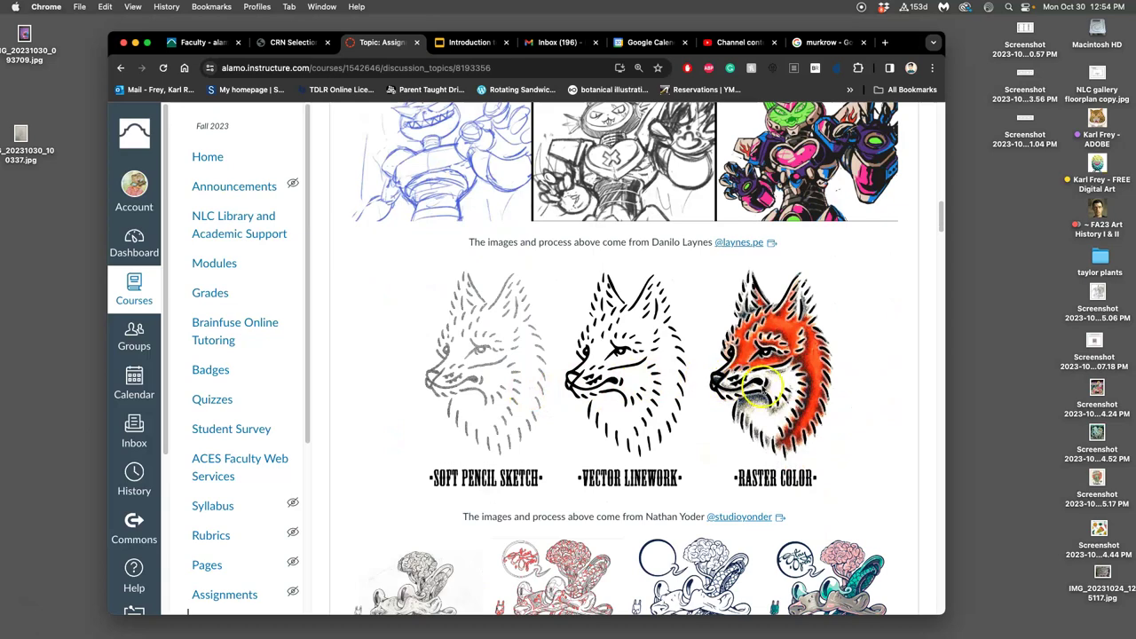
scroll(762, 391, "down", 6)
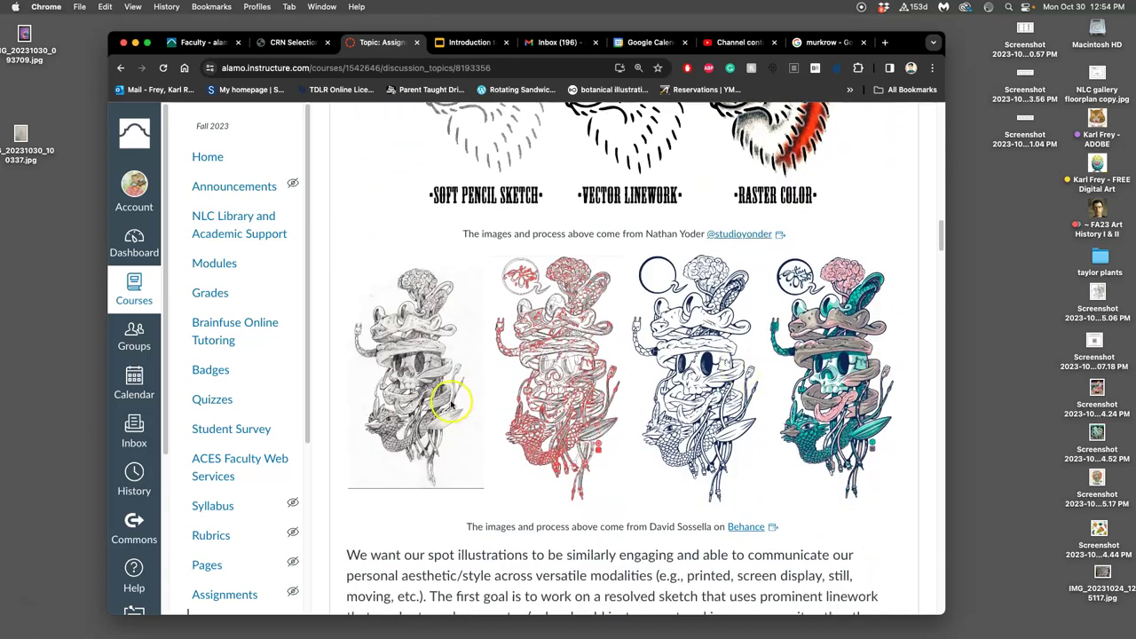
scroll(600, 426, "down", 15)
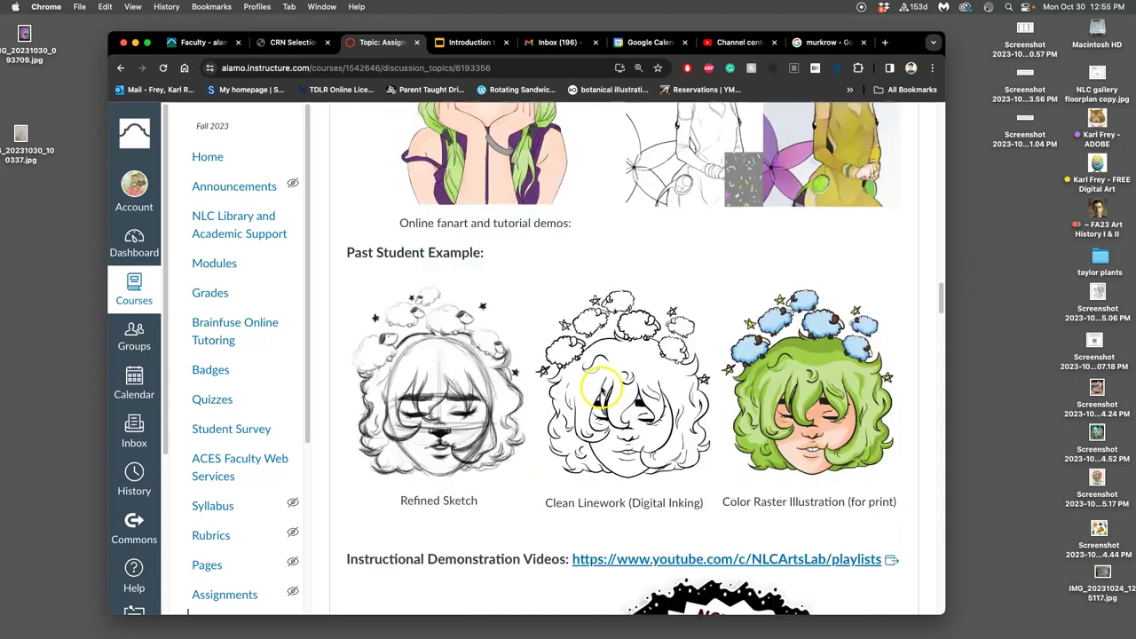
scroll(601, 390, "up", 3)
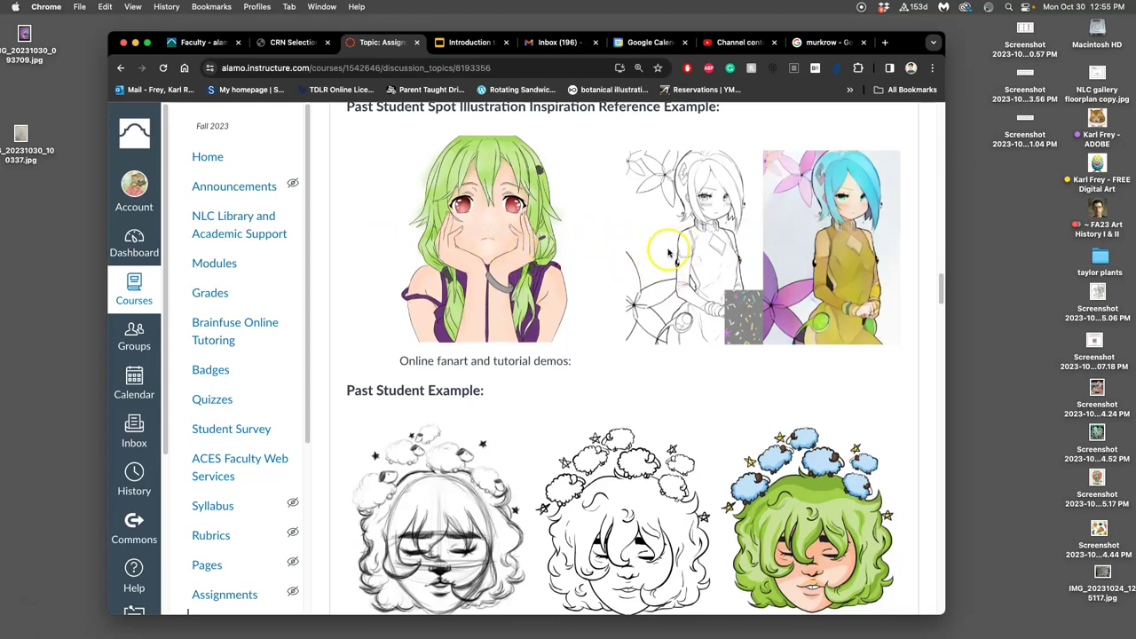
scroll(667, 253, "down", 1)
scroll(668, 253, "down", 5)
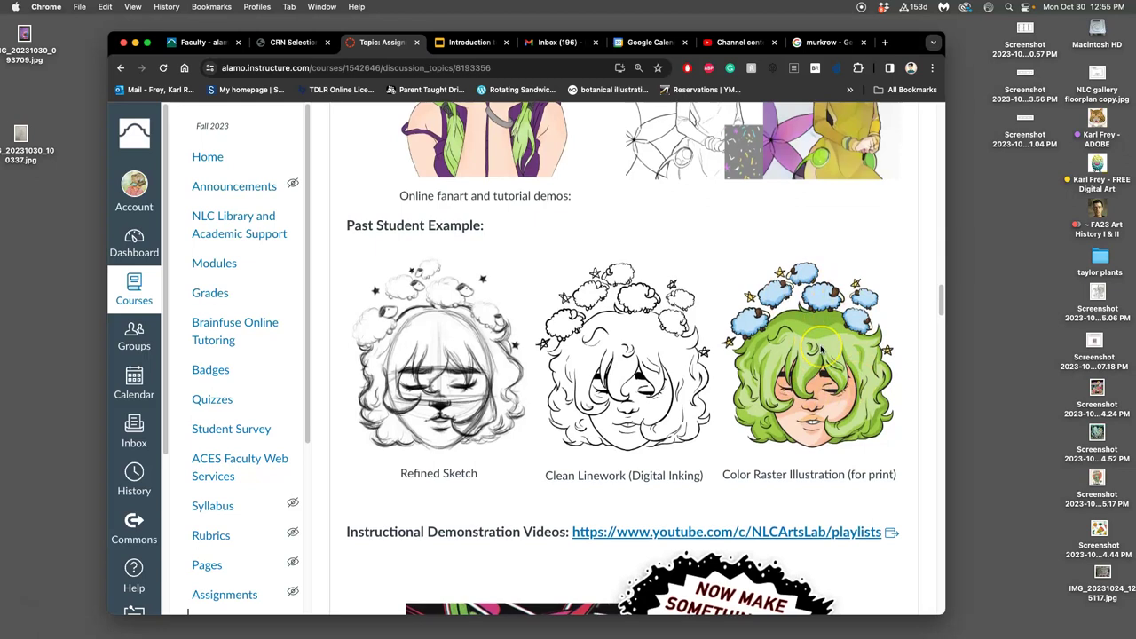
scroll(820, 350, "down", 5)
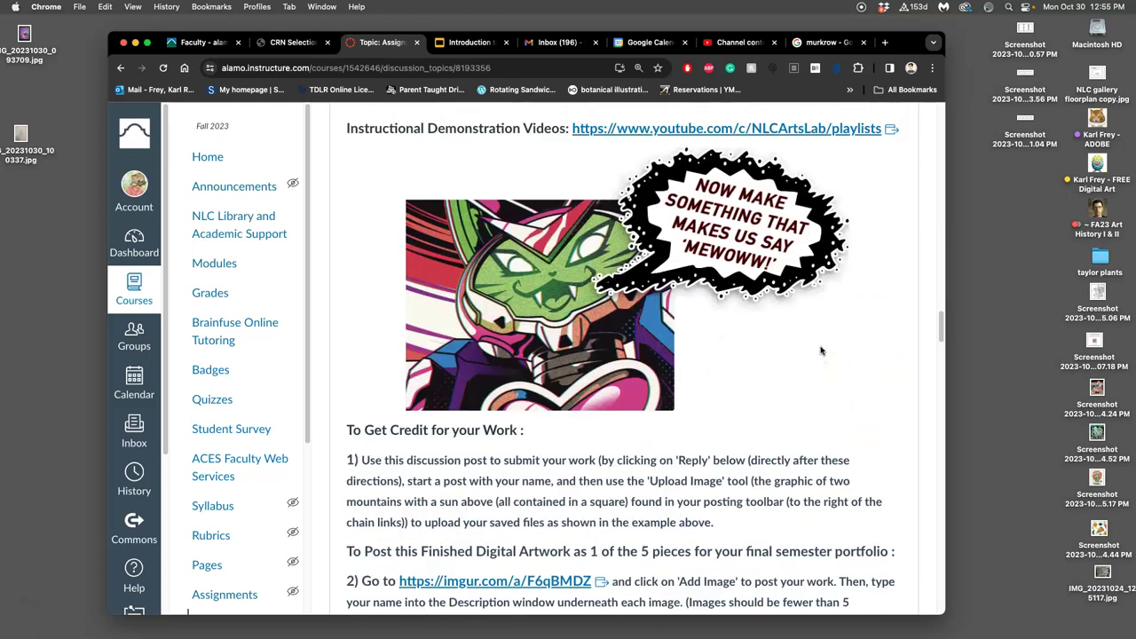
scroll(820, 351, "down", 10)
Scroll the Assignment #5 discussion to the instructor's 'My Gregarious Gorgon' demo post below Indeterminate Monsters
scroll(819, 350, "up", 2)
left_click(718, 277)
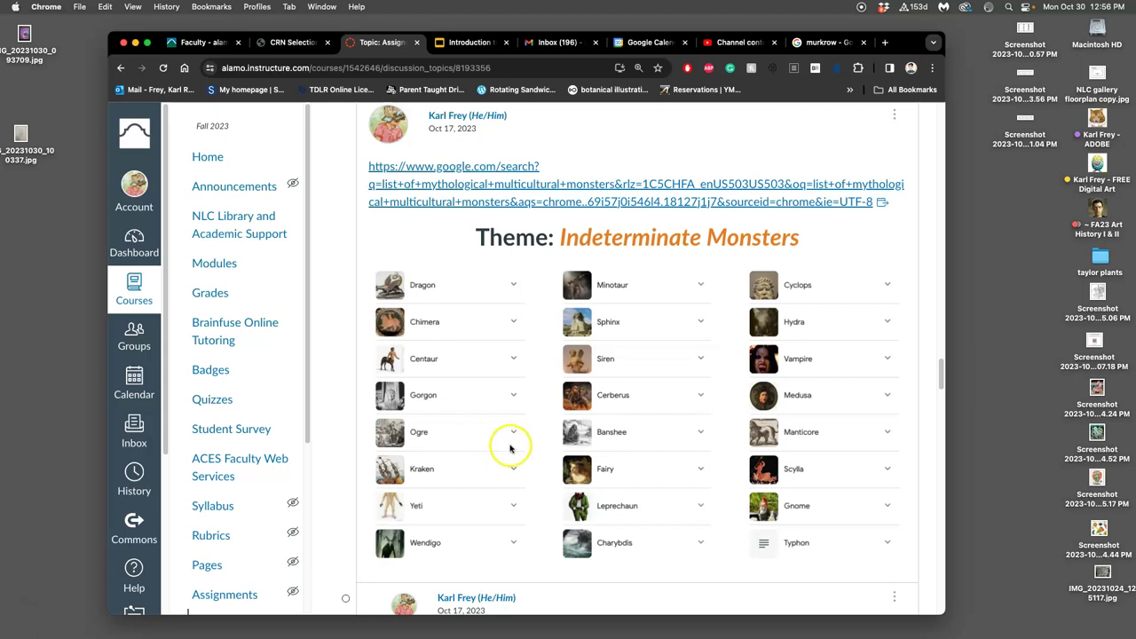
scroll(520, 449, "down", 3)
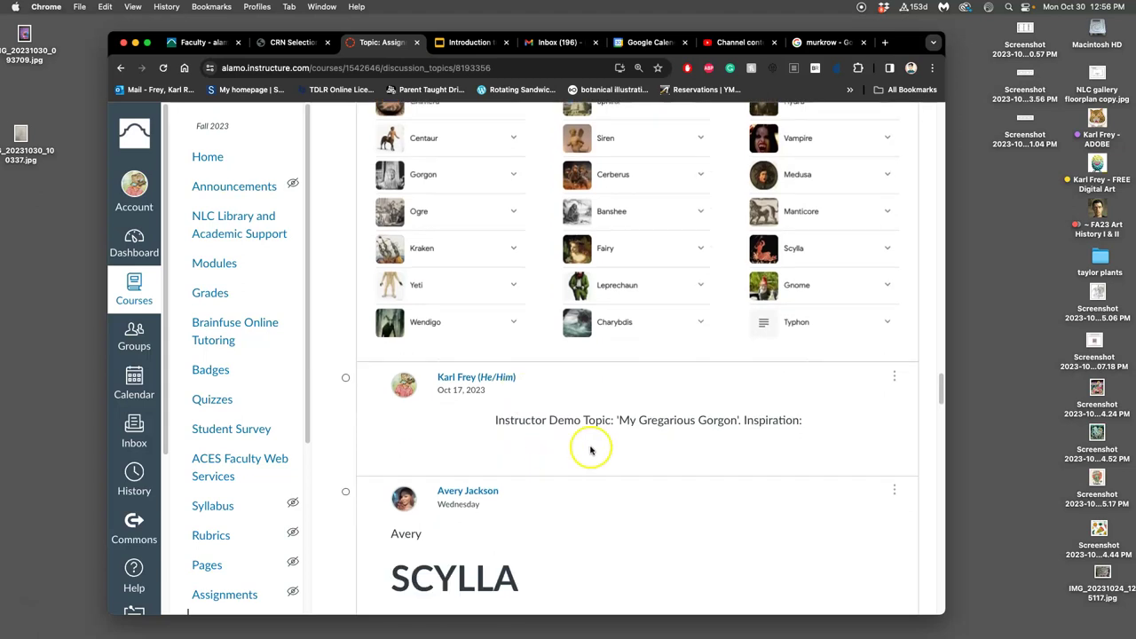
scroll(720, 356, "up", 3)
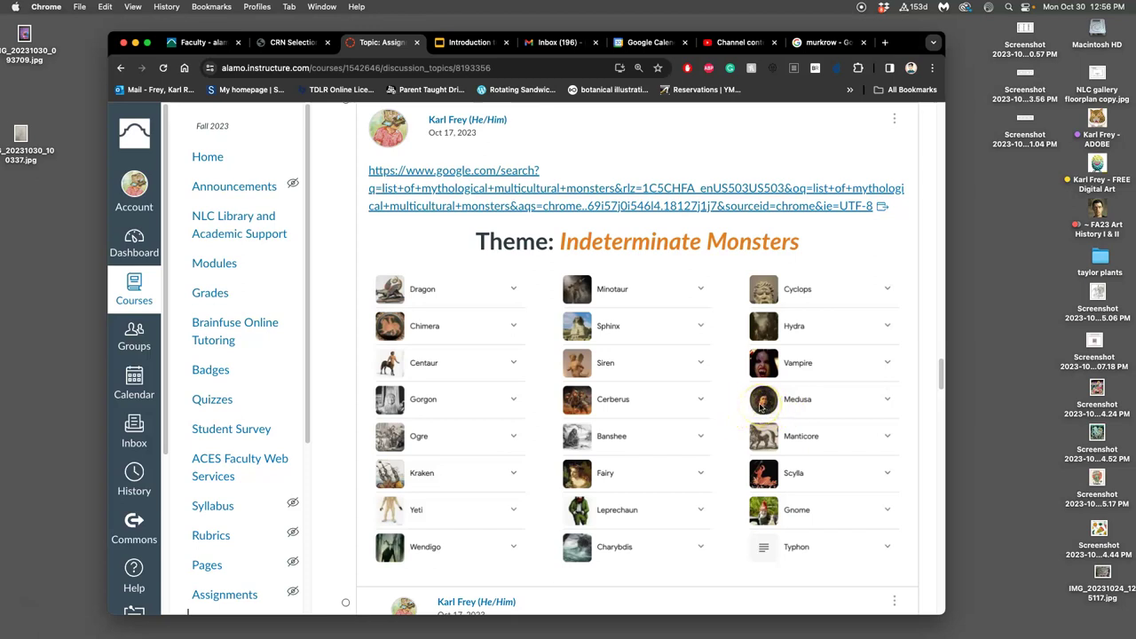
scroll(709, 403, "down", 5)
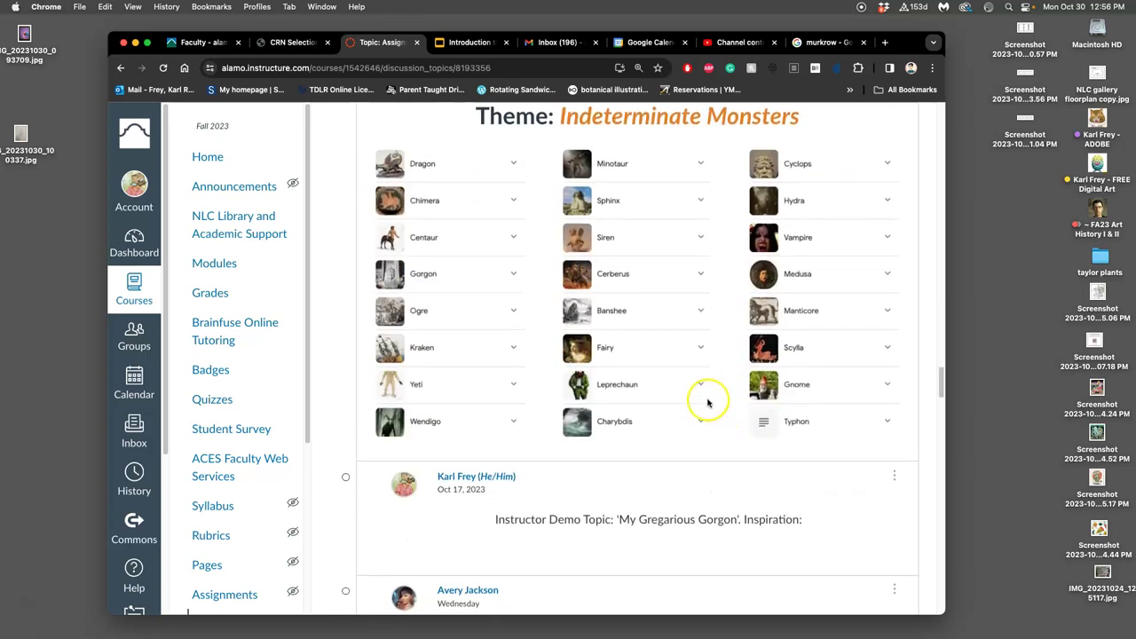
scroll(709, 403, "down", 2)
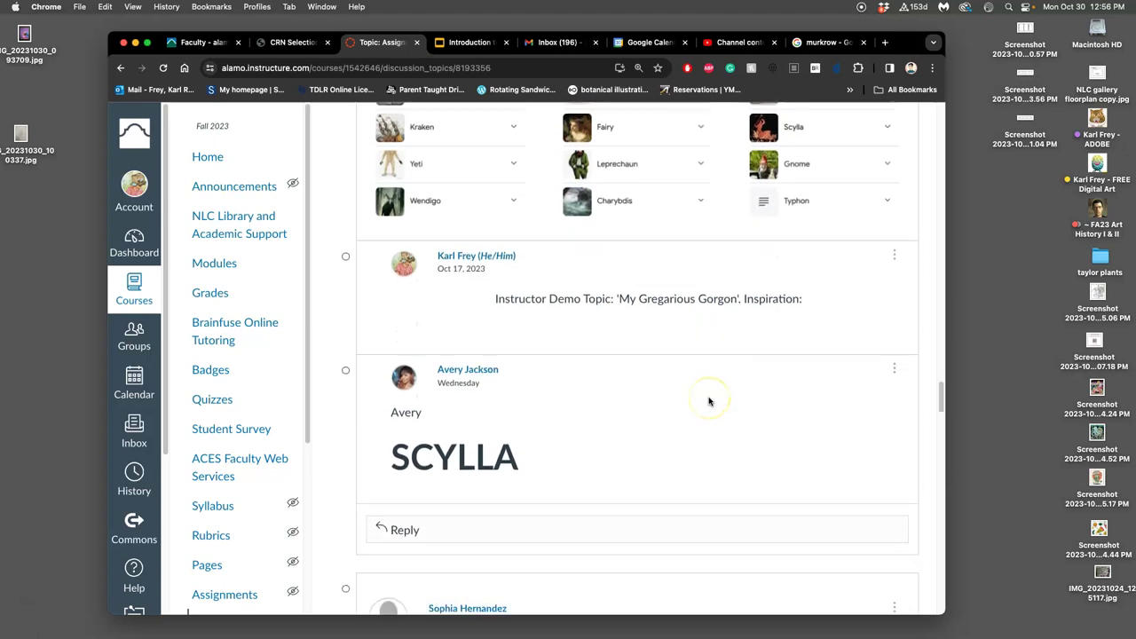
scroll(708, 402, "down", 20)
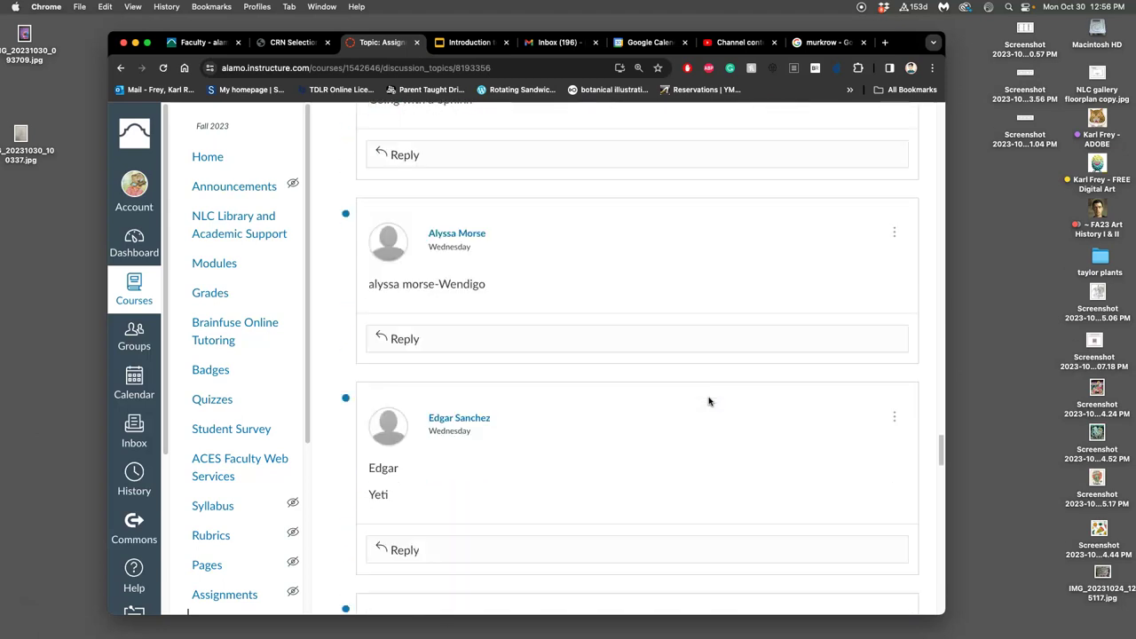
scroll(708, 402, "down", 10)
scroll(708, 402, "up", 20)
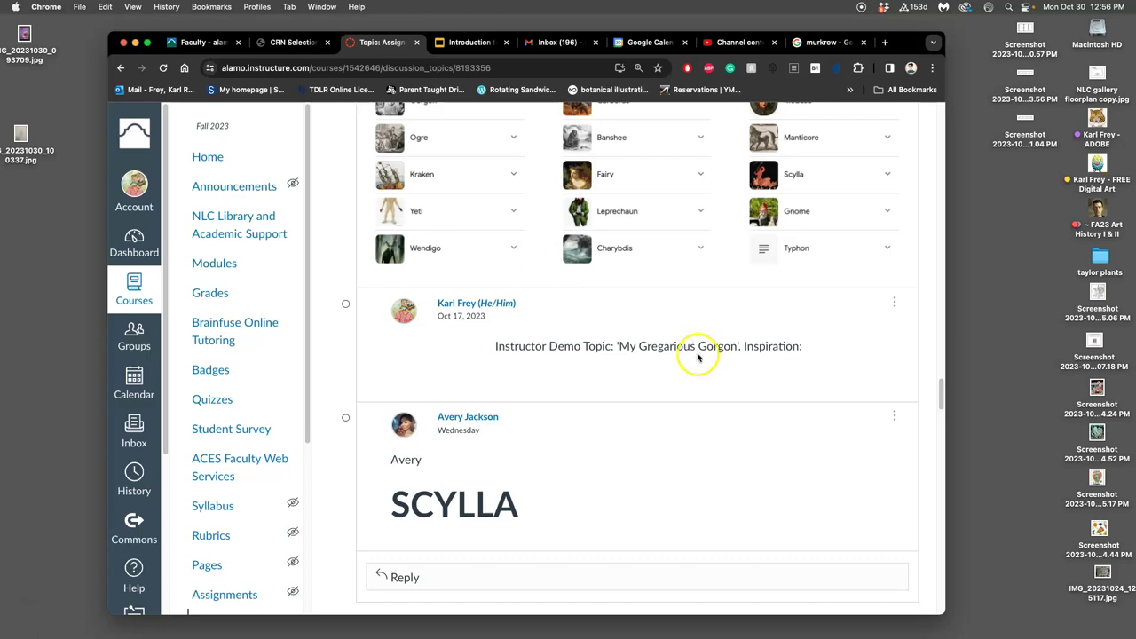
Edit the 'My Gregarious Gorgon' demo post, placing the cursor after 'Inspiration:'
left_click(895, 308)
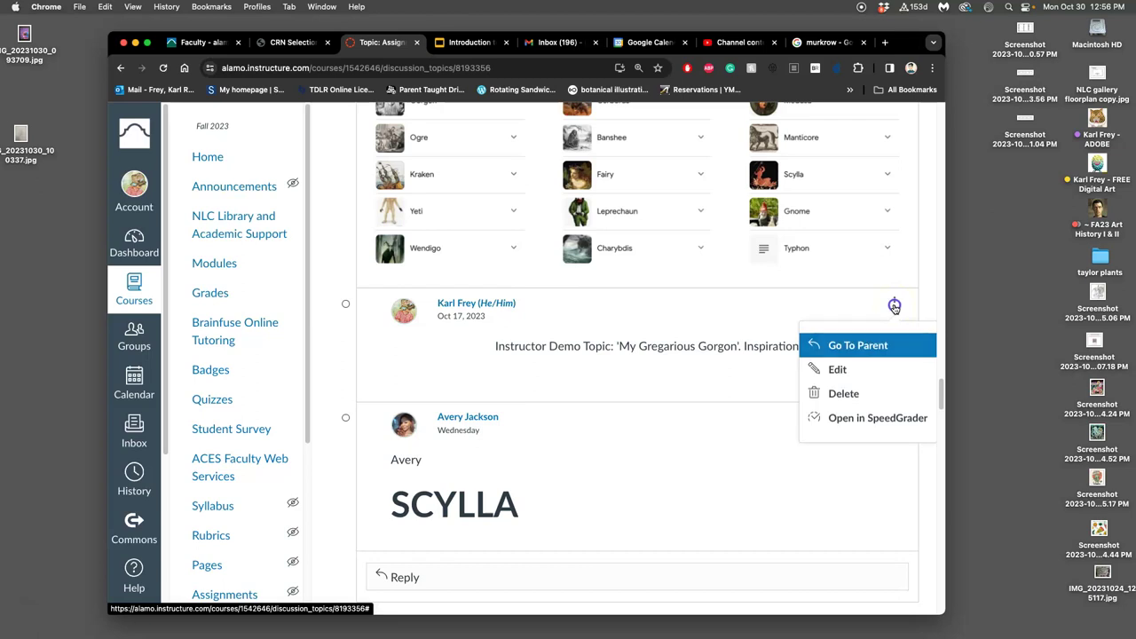
left_click(840, 371)
left_click(810, 416)
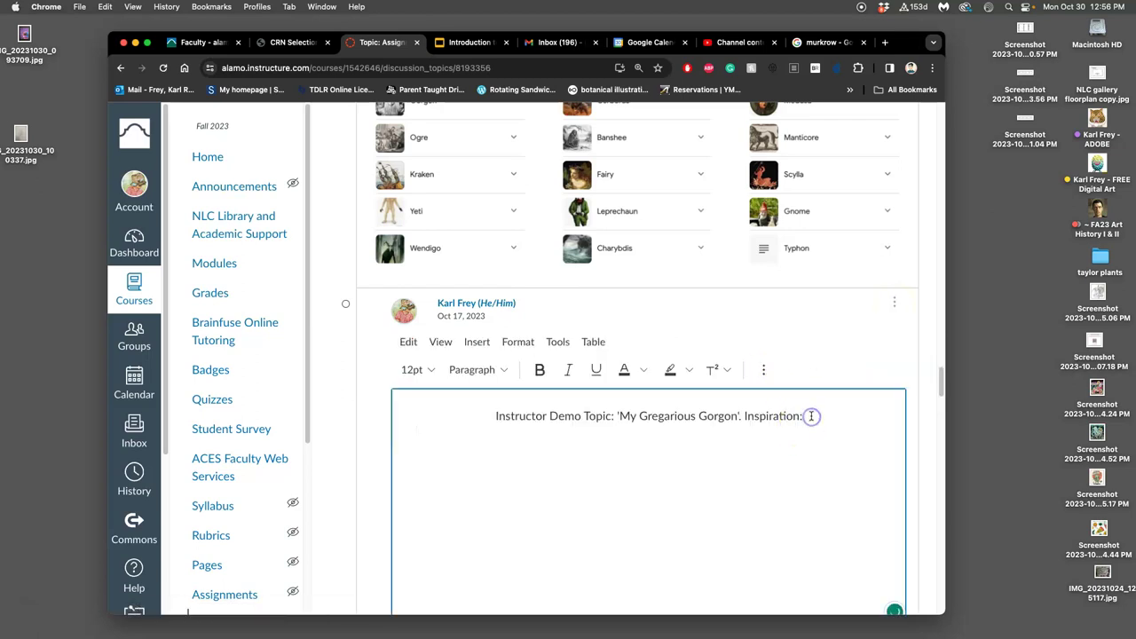
In Finder, open the desktop art folder and then its Assign - 5 folder
double_click(1097, 165)
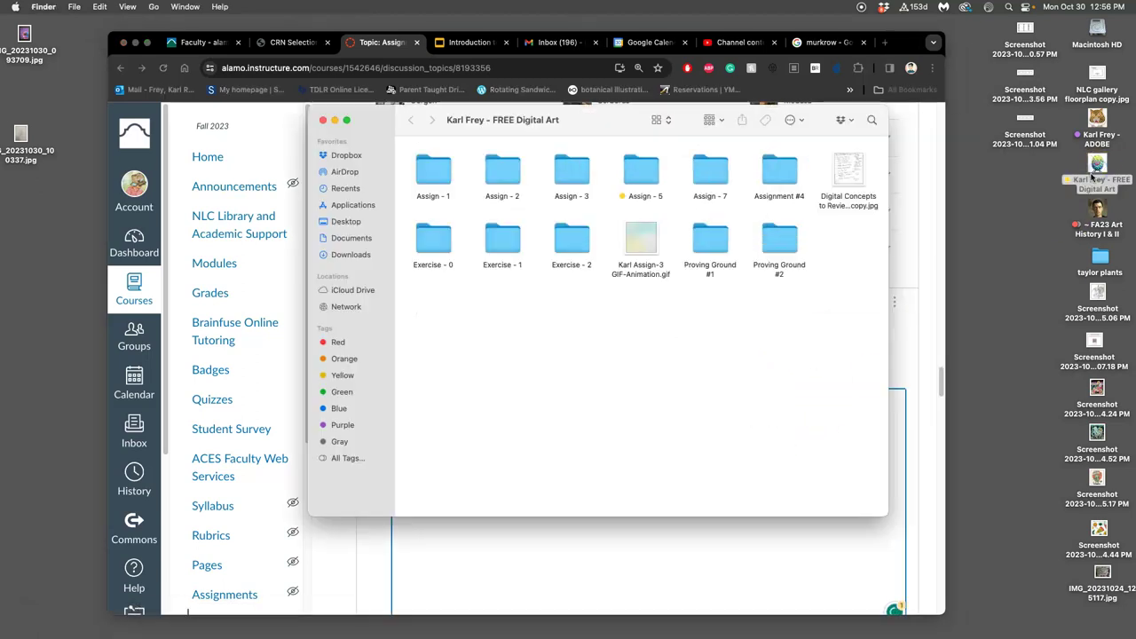
left_click(783, 178)
double_click(643, 175)
Open IMG_20231030_091720.jpg in Preview and move its window flush against the right screen edge
double_click(432, 169)
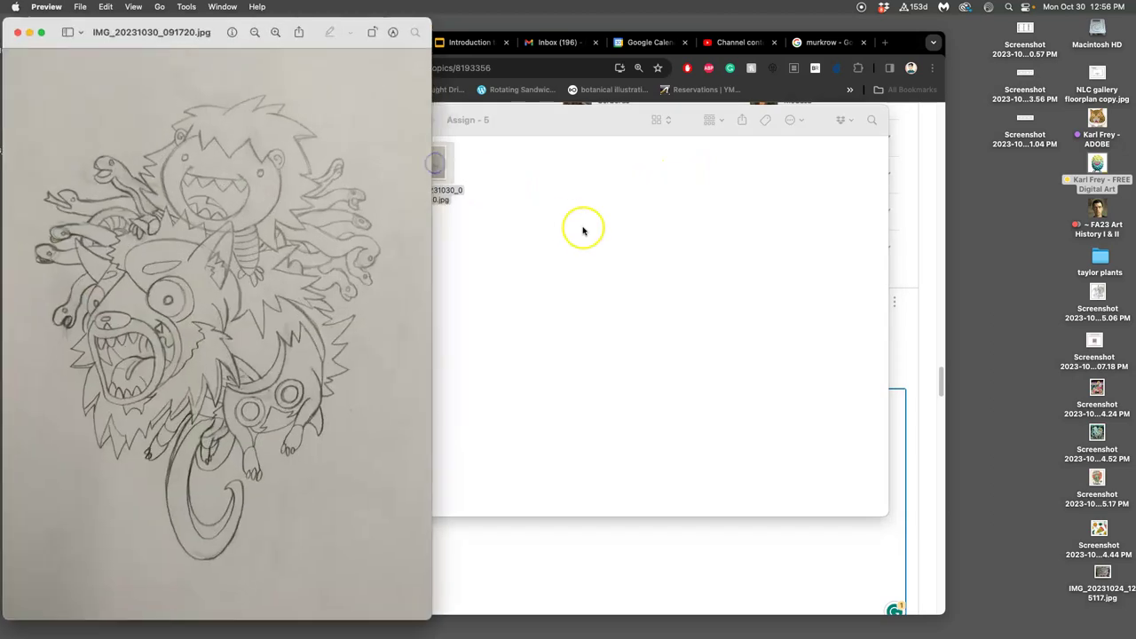
left_click_drag(210, 23, 885, 25)
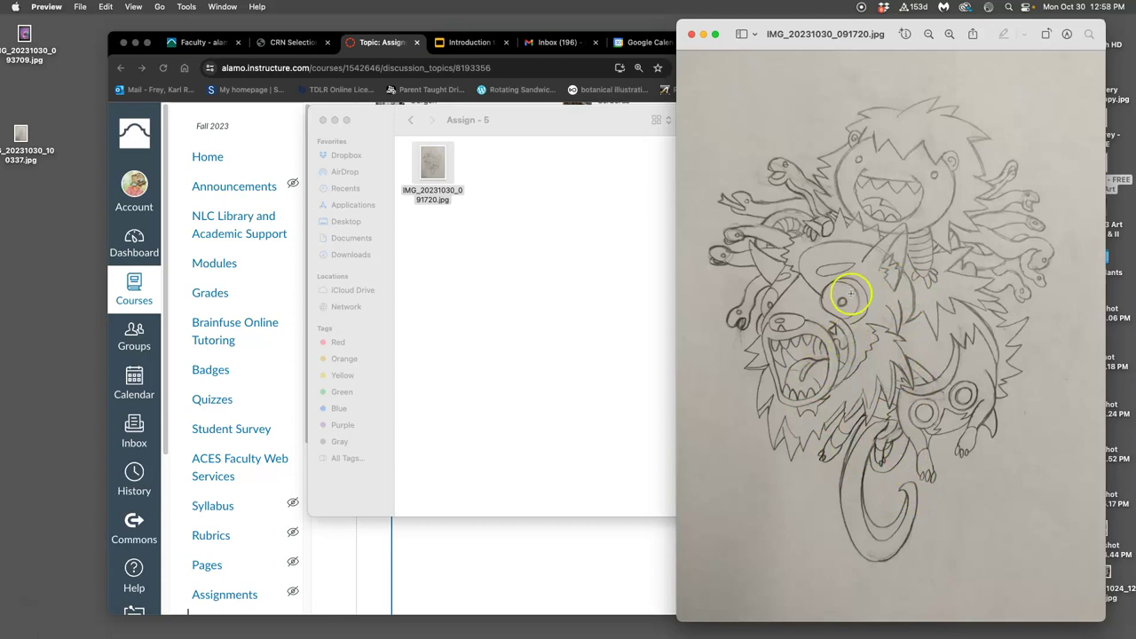
left_click_drag(726, 25, 740, 27)
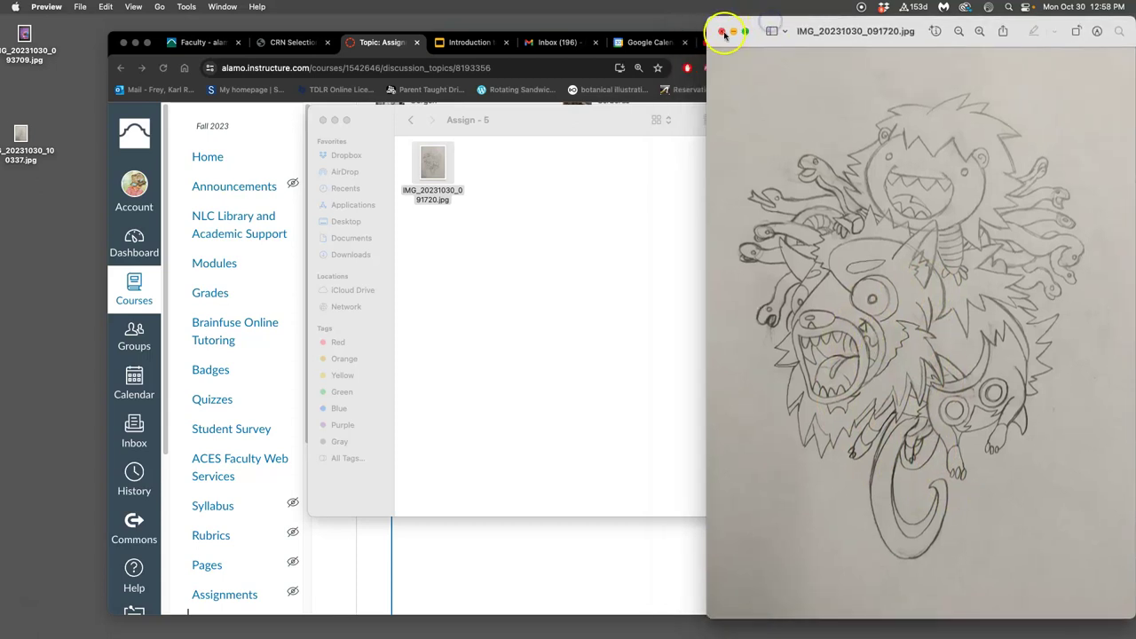
Close the Preview window and bring the Canvas post editor forward beside the Assign - 5 folder
left_click(722, 32)
left_click_drag(466, 135, 938, 20)
left_click(659, 260)
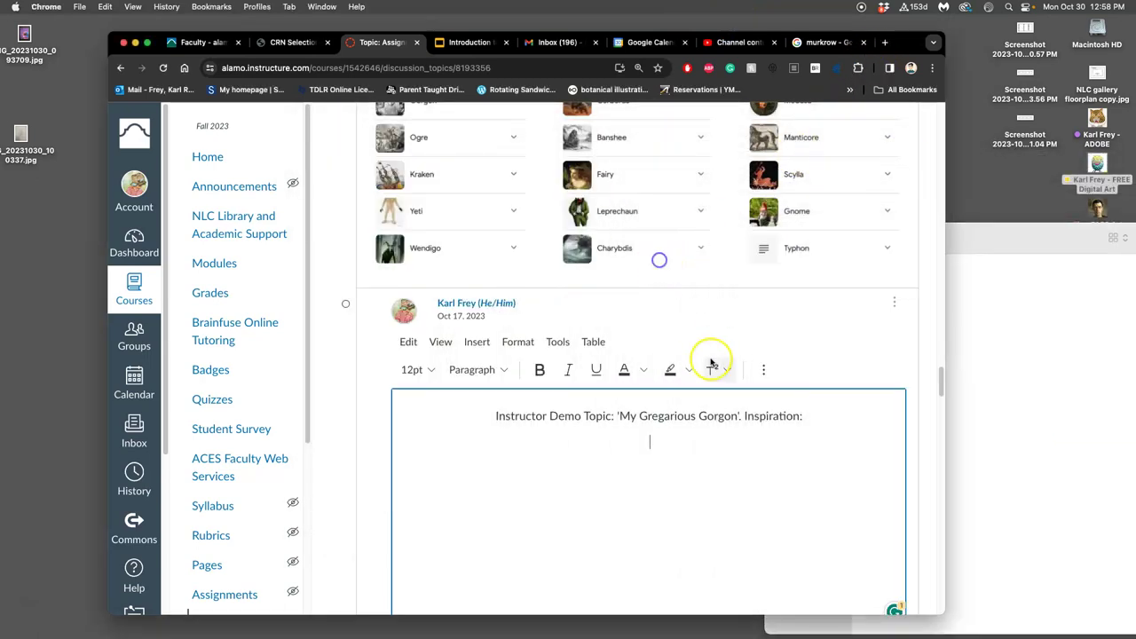
Drag IMG_20231030_091720.jpg under 'Inspiration:', resize it to 270 × 360, and save the reply
left_click(1014, 322)
left_click_drag(889, 282, 678, 497)
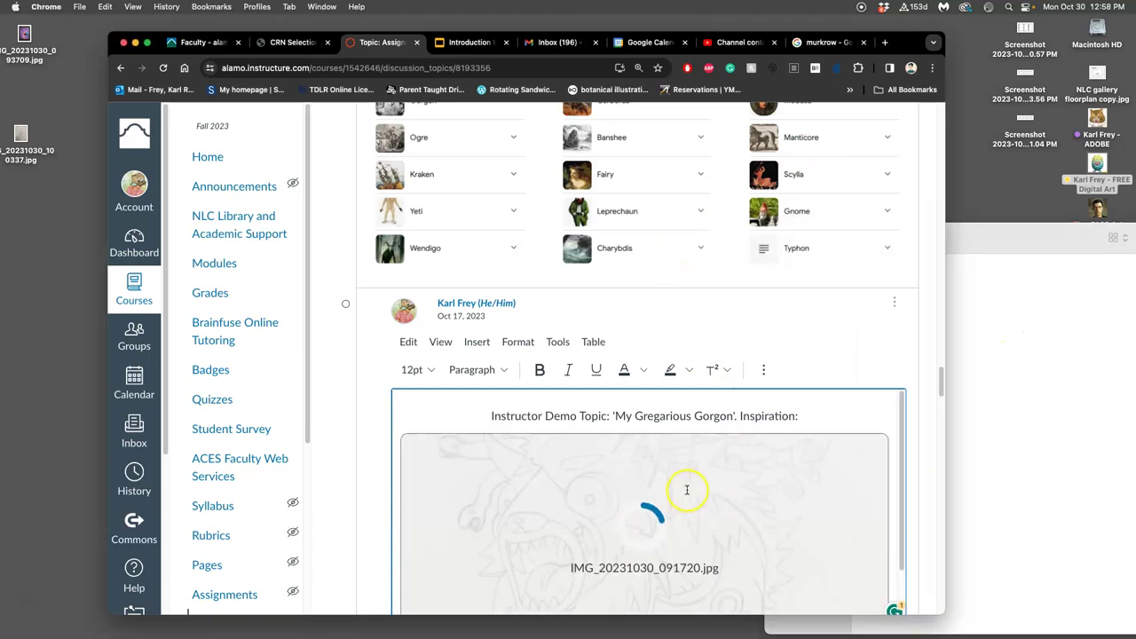
scroll(688, 488, "down", 3)
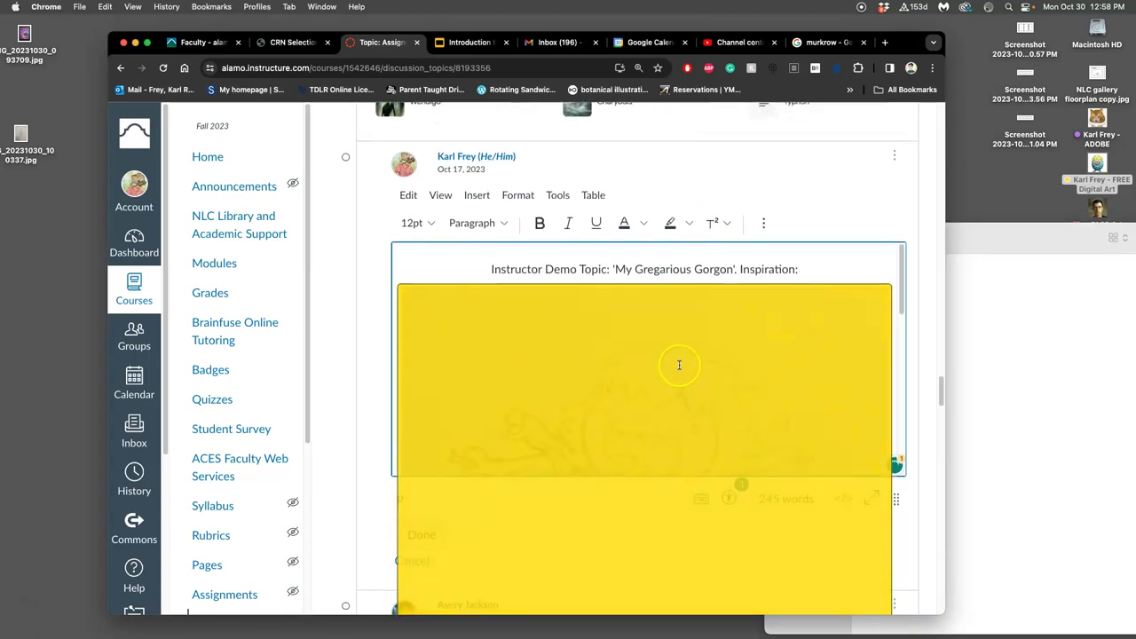
left_click_drag(887, 286, 690, 315)
left_click_drag(745, 286, 764, 285)
left_click(423, 532)
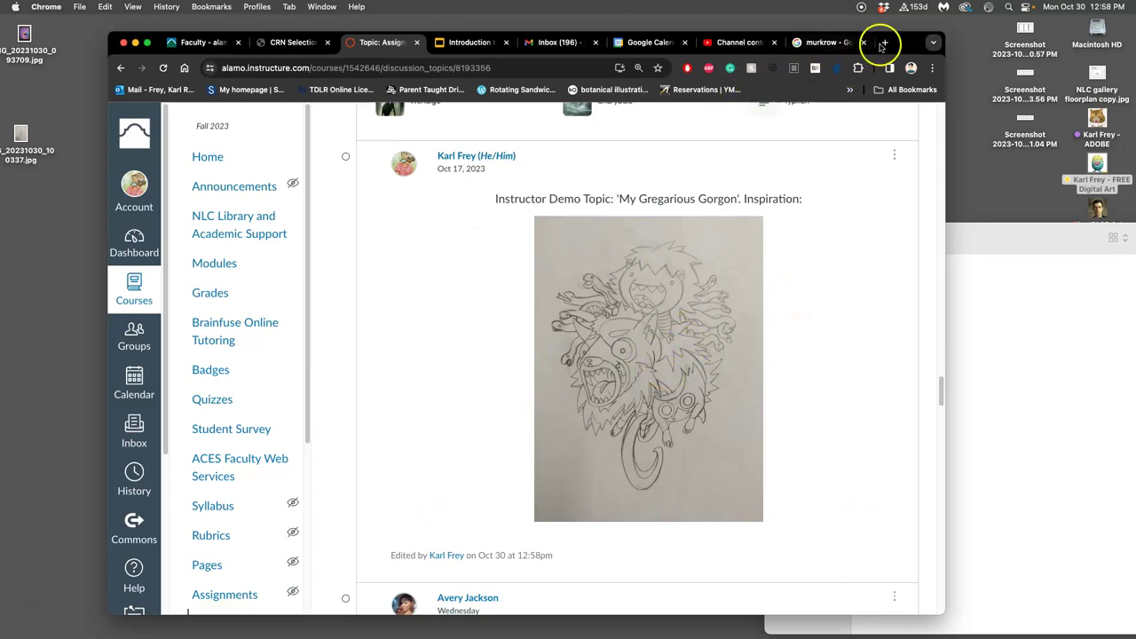
Edit the Indeterminate Monsters post in Canvas and delete its long Google search link
left_click_drag(939, 41, 905, 73)
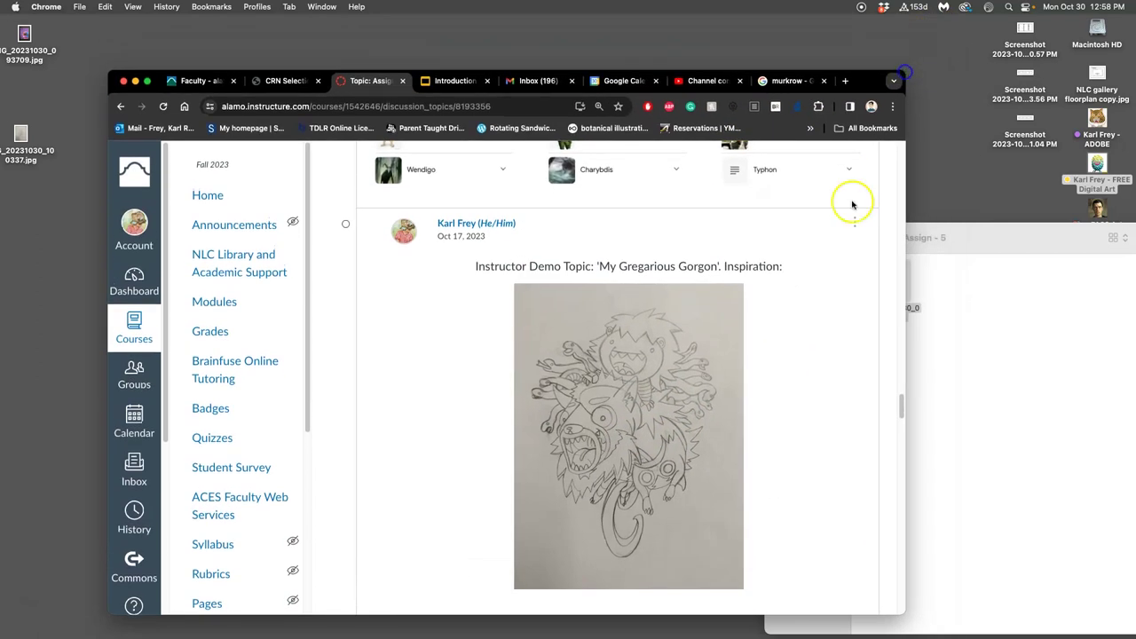
scroll(774, 287, "up", 10)
scroll(774, 286, "down", 10)
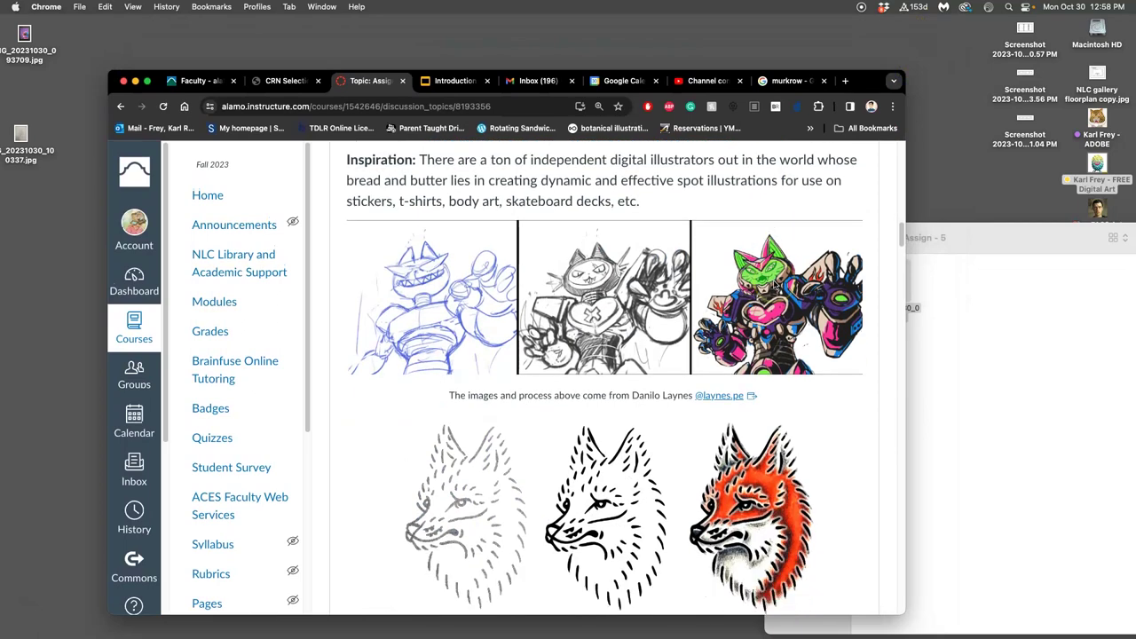
scroll(621, 347, "down", 10)
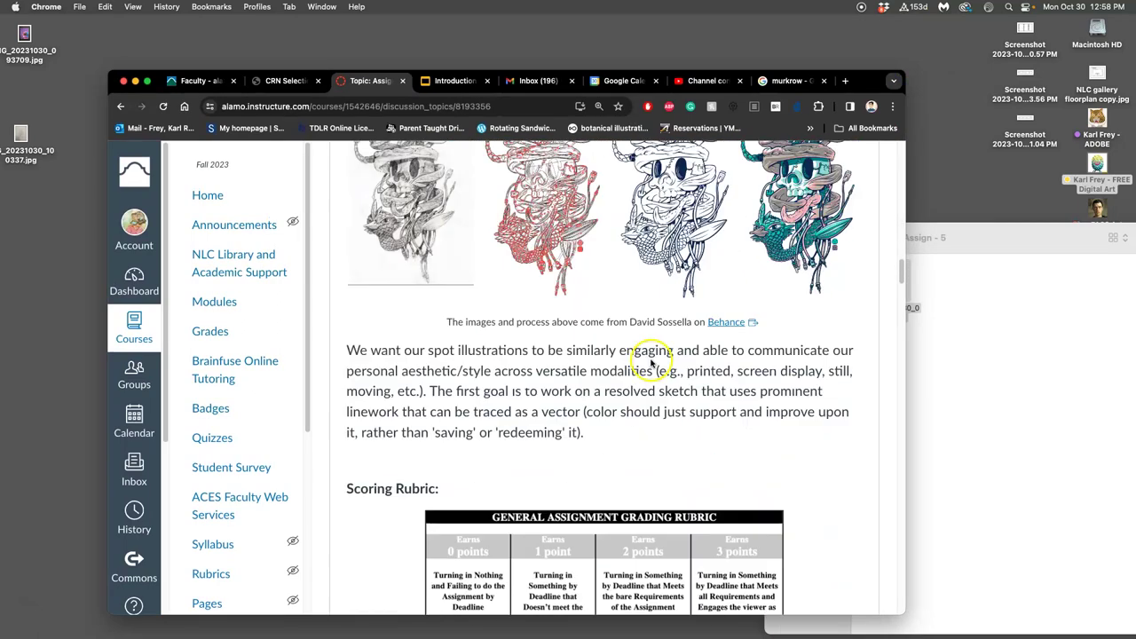
scroll(653, 360, "down", 3)
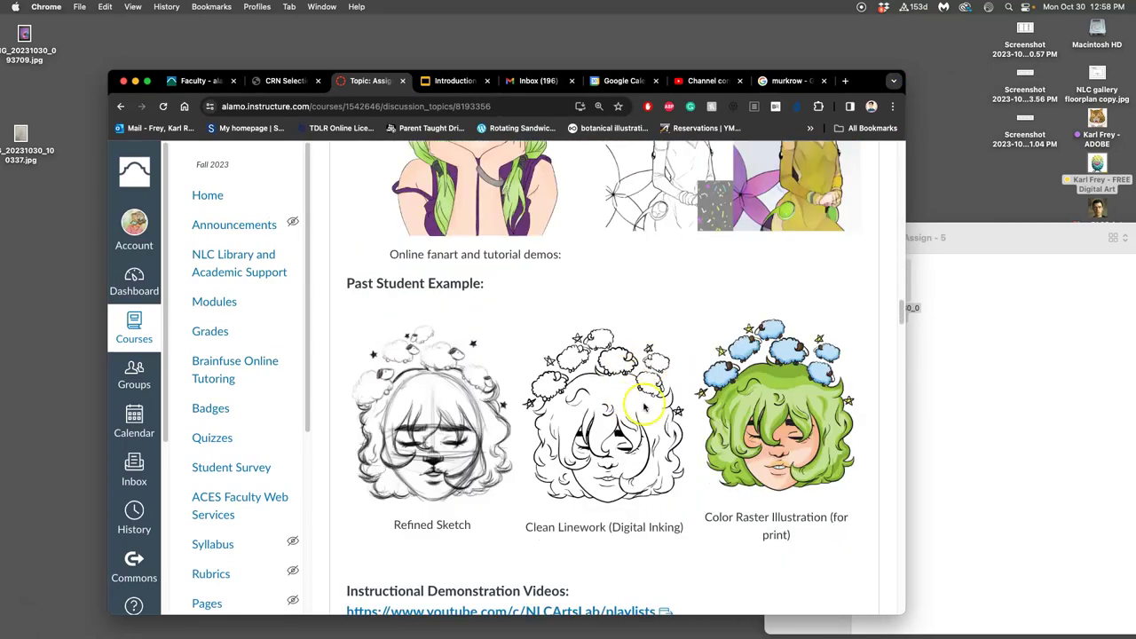
scroll(643, 434, "down", 5)
scroll(643, 435, "down", 10)
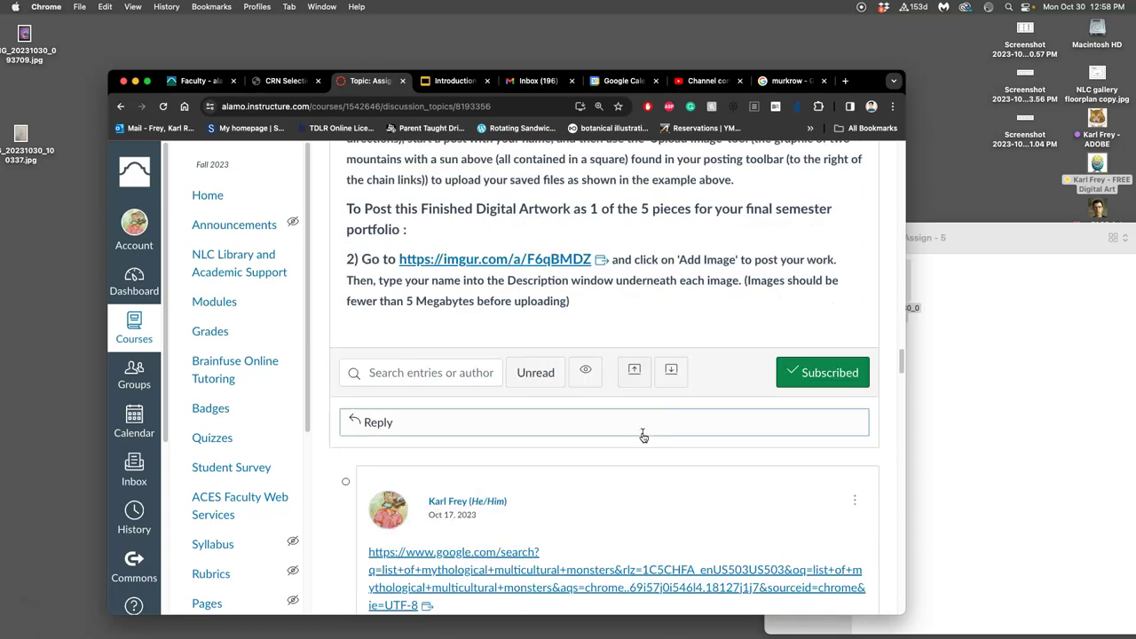
left_click(854, 266)
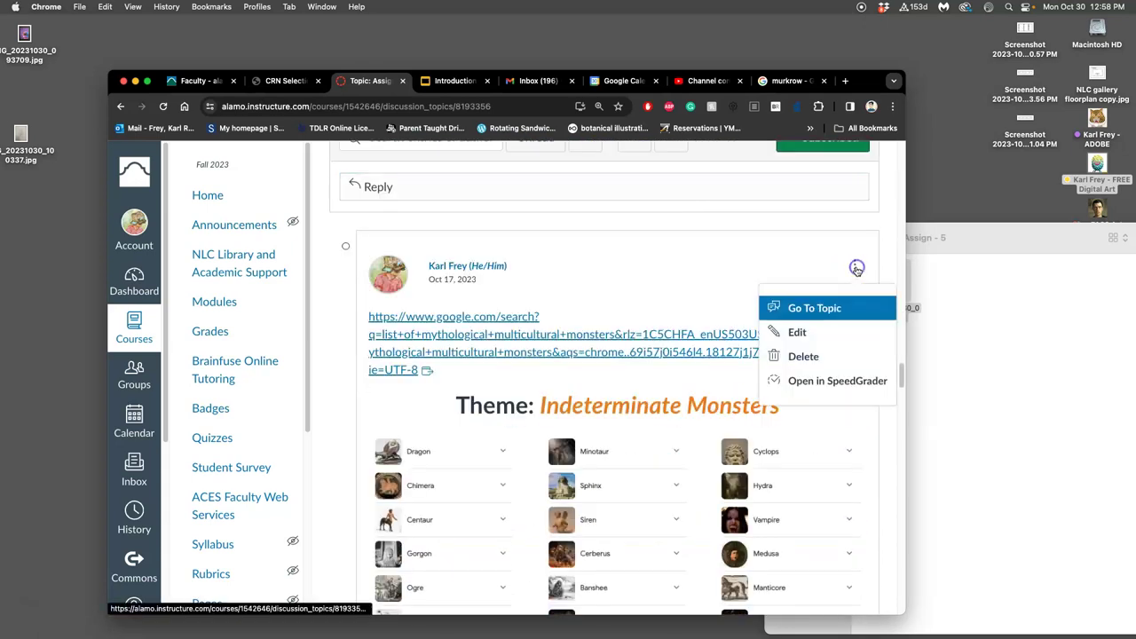
left_click(804, 332)
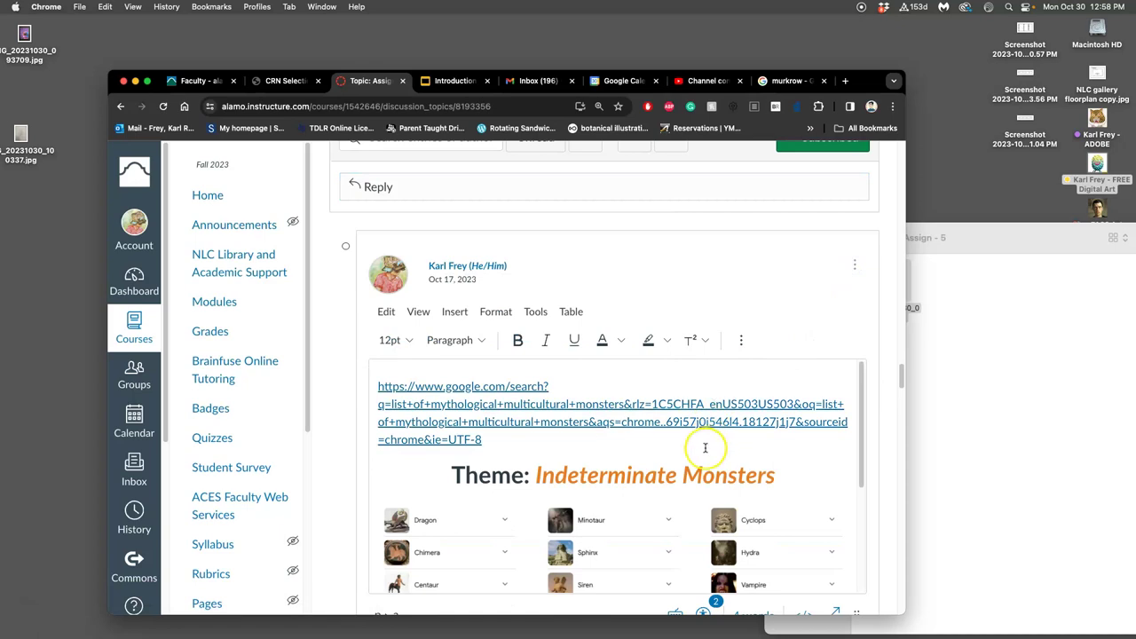
left_click_drag(489, 438, 375, 386)
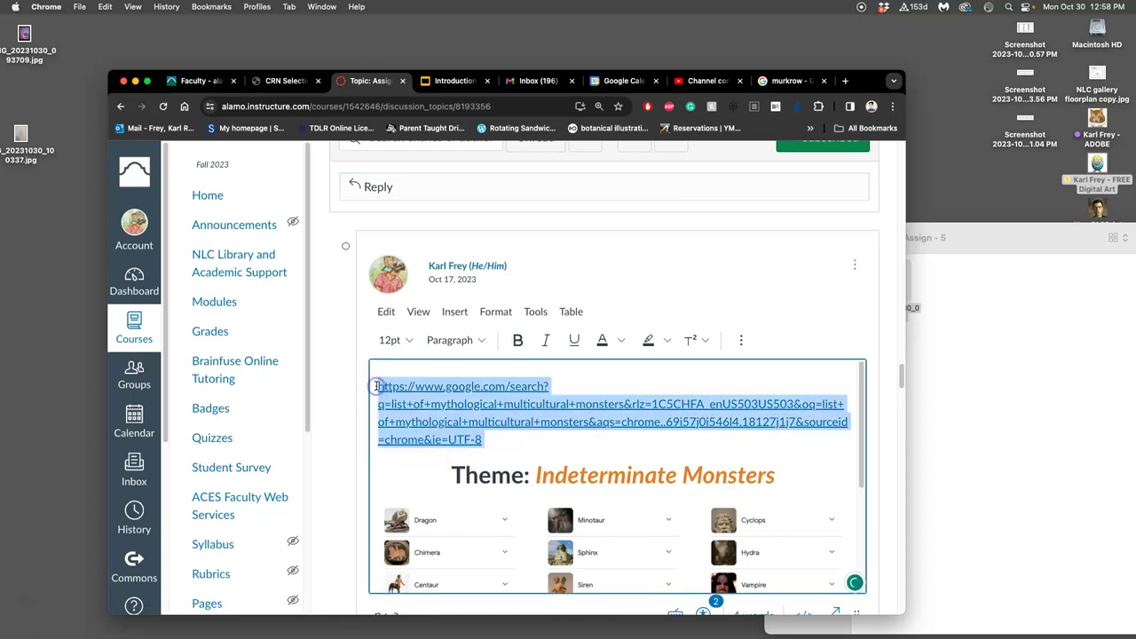
key("BackSpace")
Delete the monster grid image, save the post, and open a new browser tab
left_click(600, 469)
key("BackSpace")
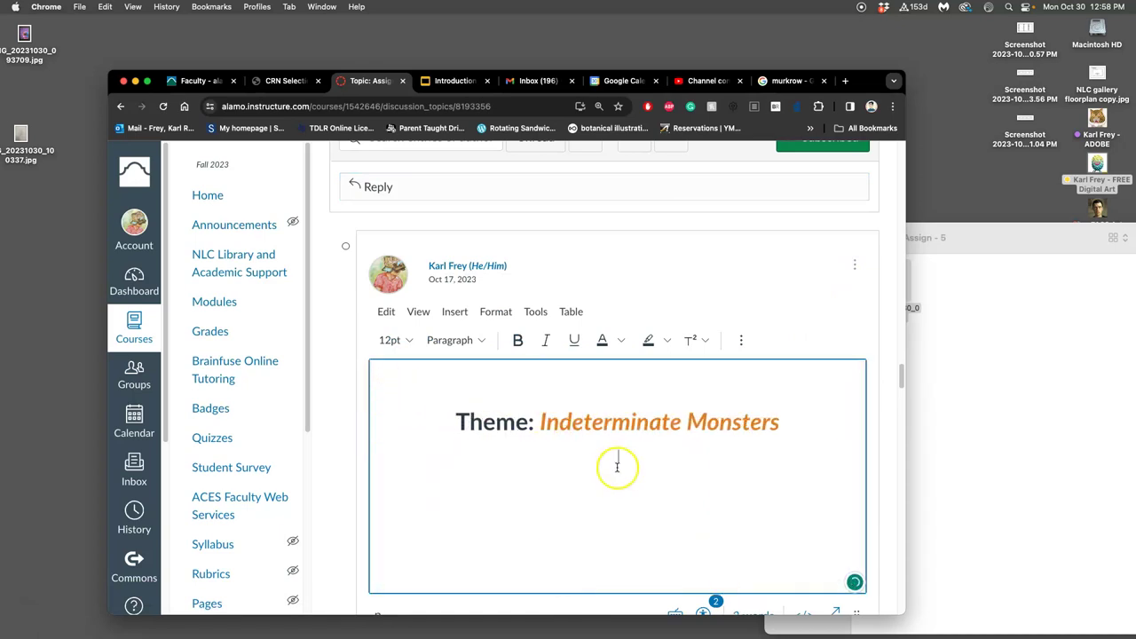
scroll(617, 466, "down", 3)
left_click(404, 517)
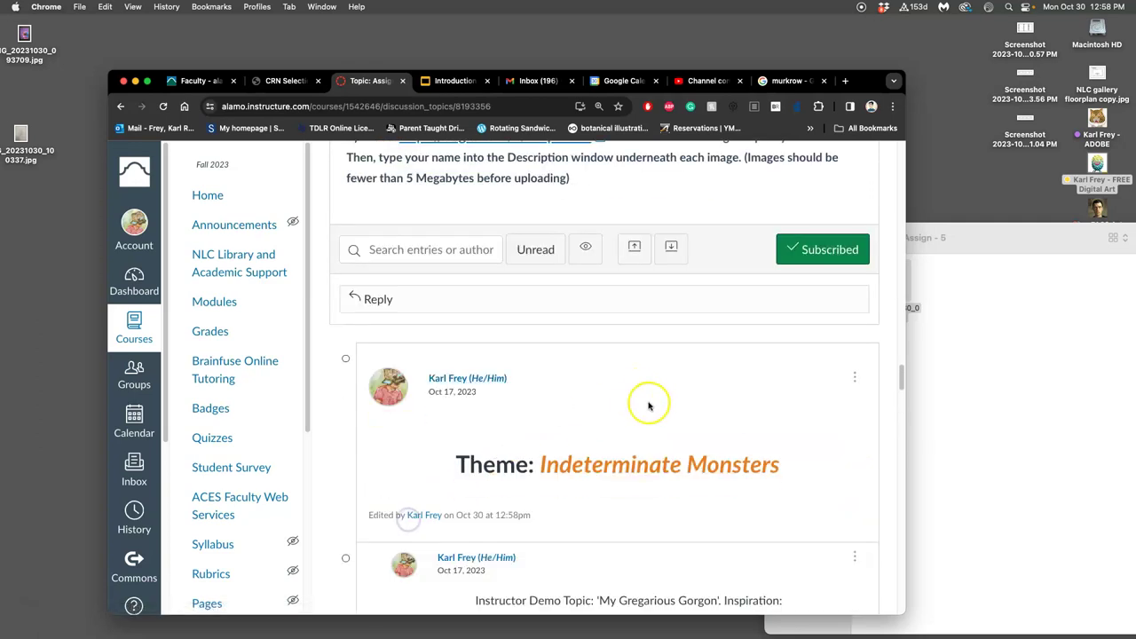
left_click(845, 81)
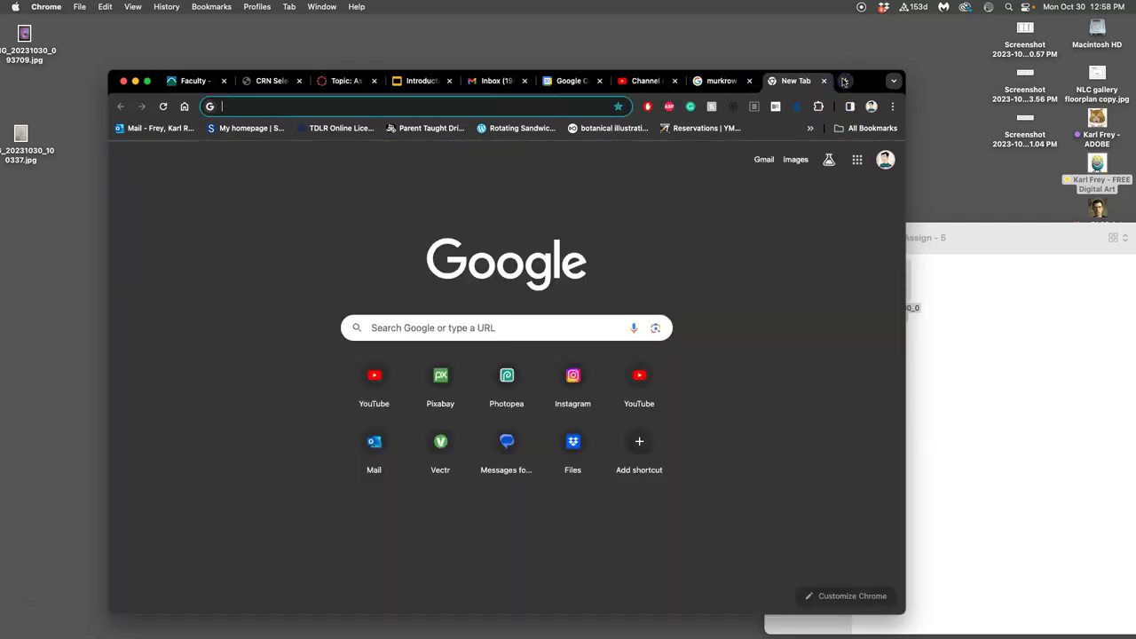
Load photopea.com in the new tab, then move the browser window up-left and enlarge it
type("photopea.")
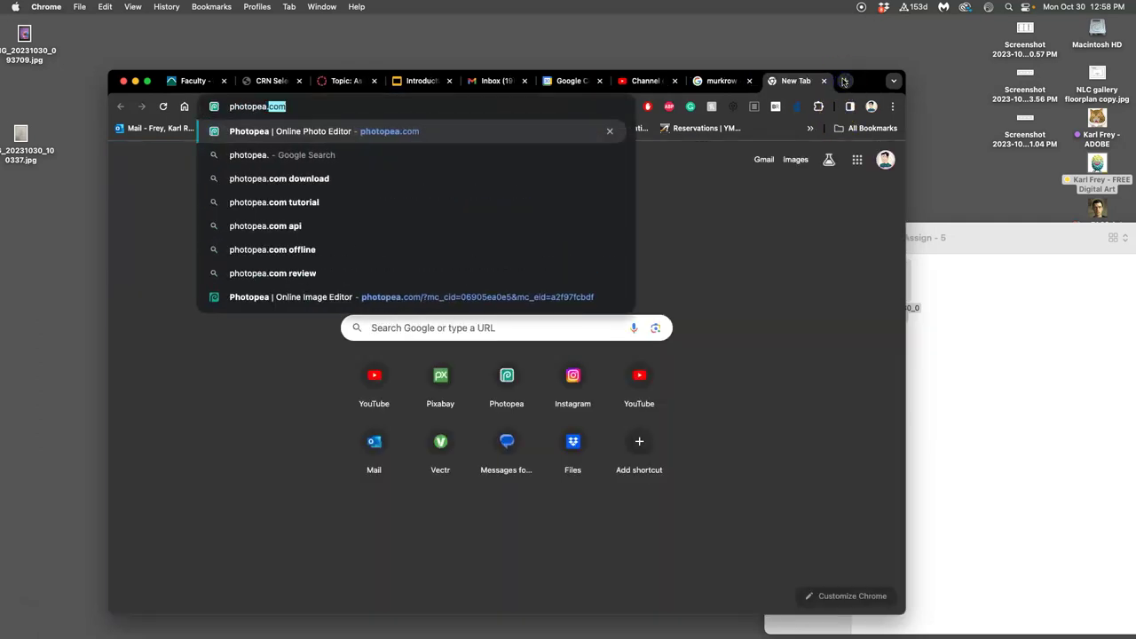
type("com")
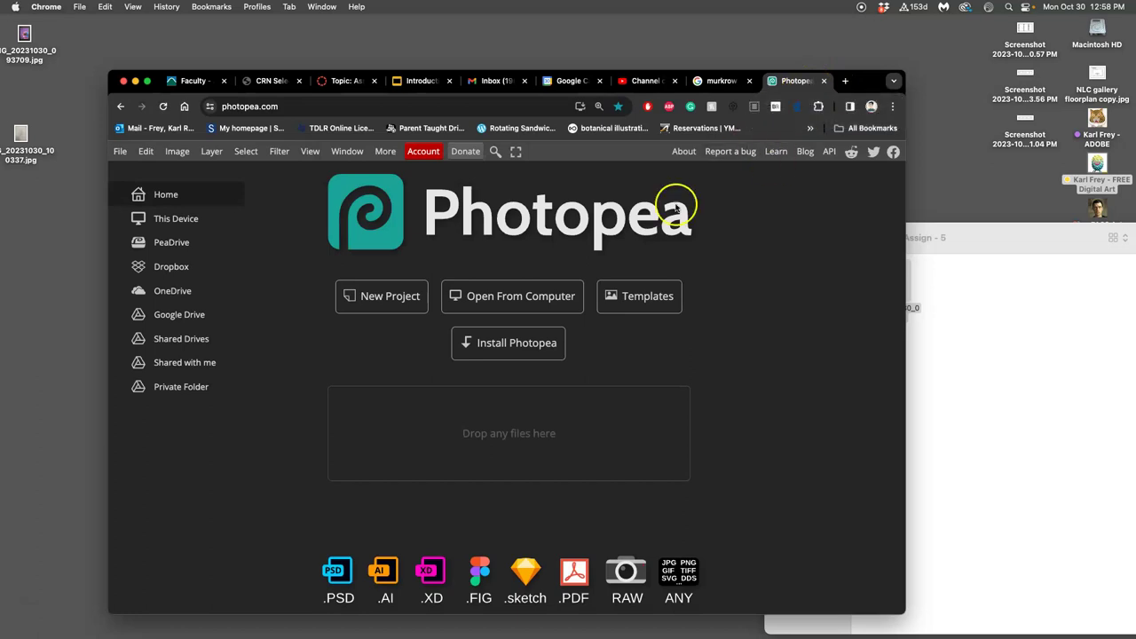
left_click_drag(867, 79, 795, 25)
left_click_drag(833, 555, 869, 635)
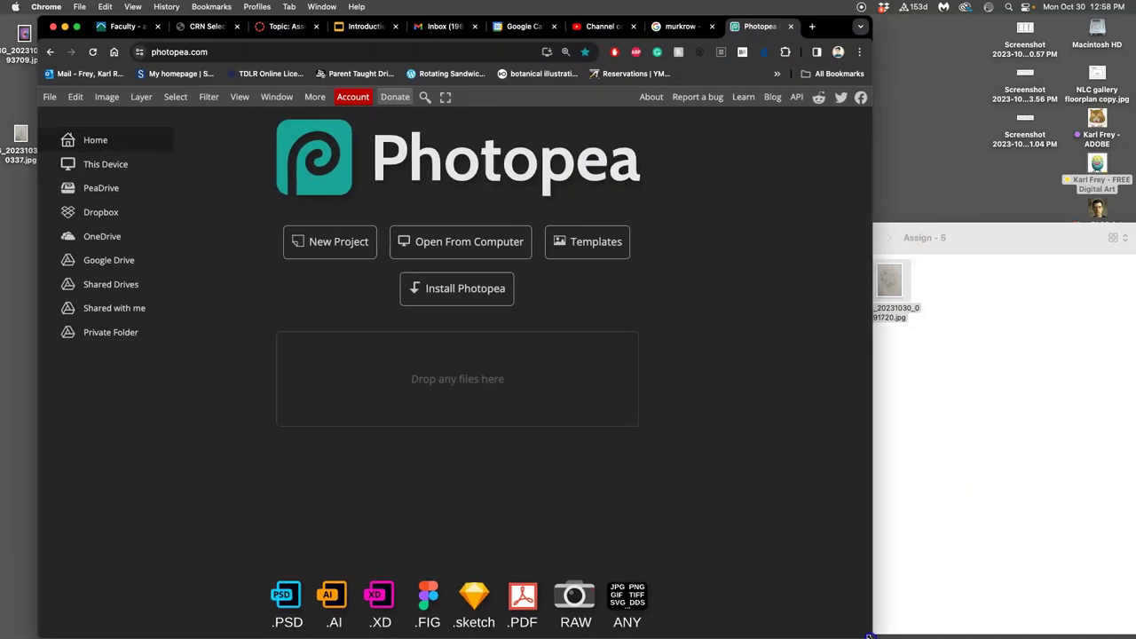
Open IMG_20231030_091720.jpg in Preview, shrink it, and park it at the screen's right edge
left_click(958, 413)
left_click(892, 289)
double_click(893, 289)
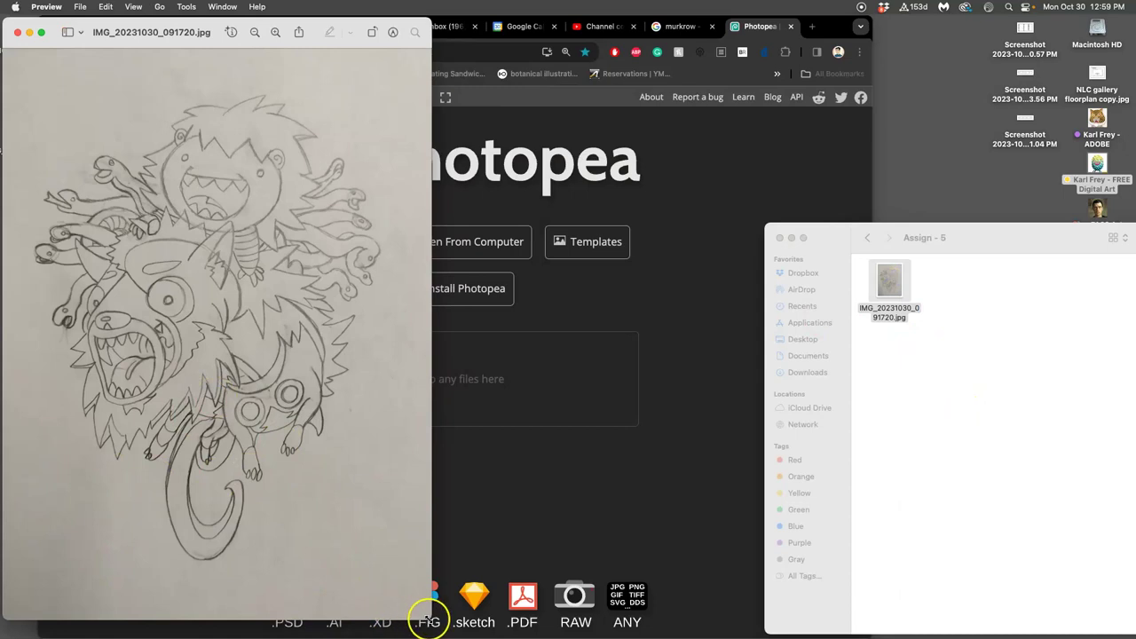
left_click_drag(429, 612, 294, 460)
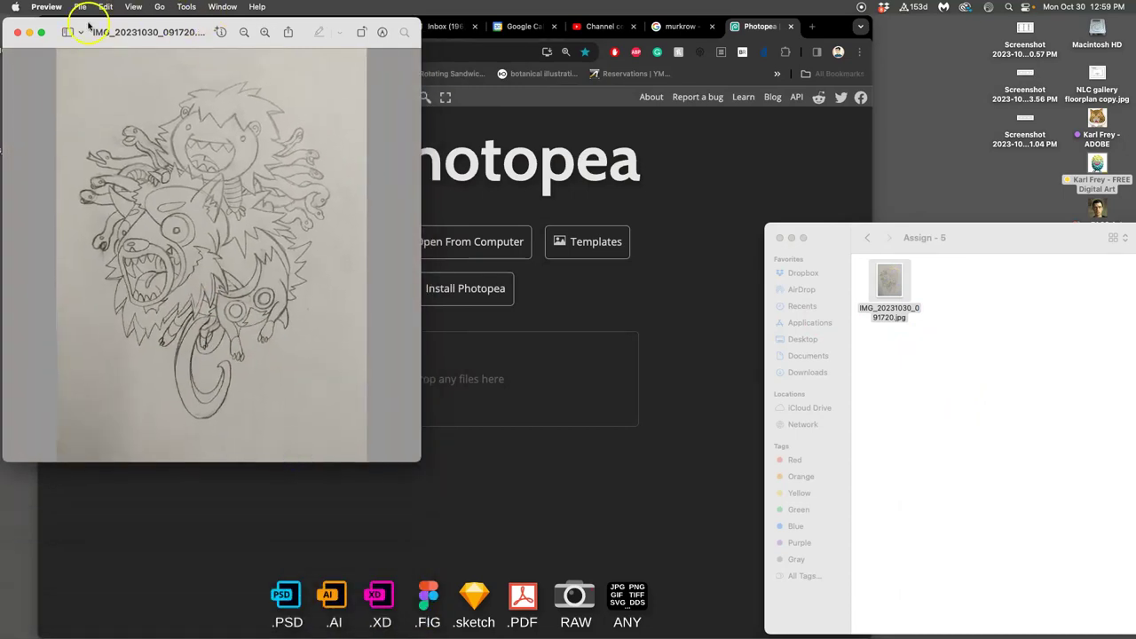
left_click_drag(89, 25, 887, 25)
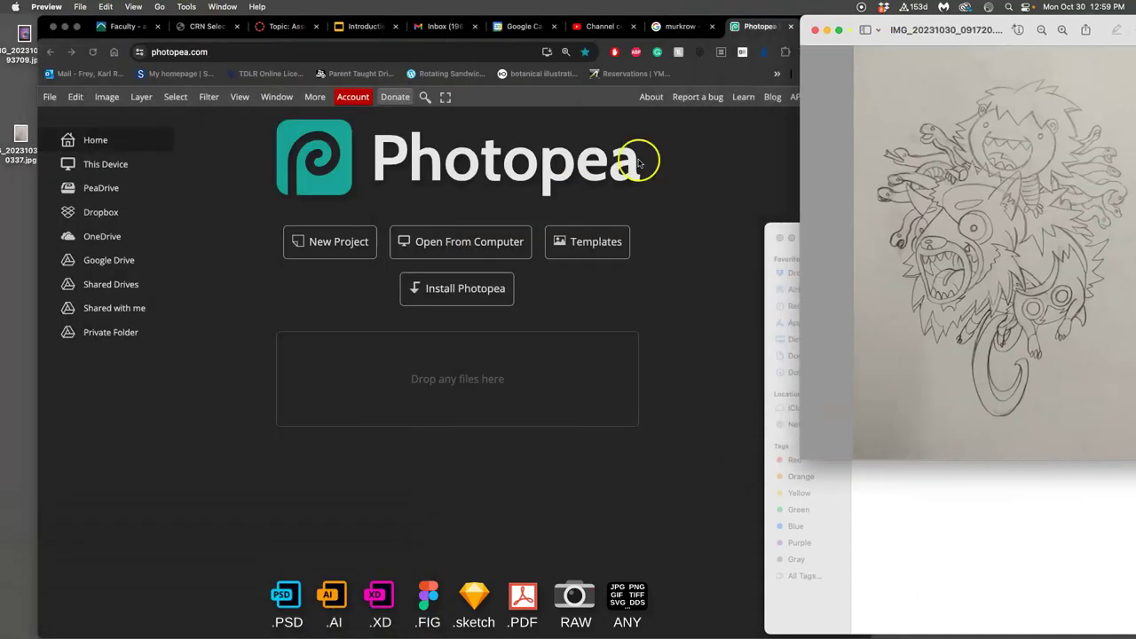
left_click(637, 162)
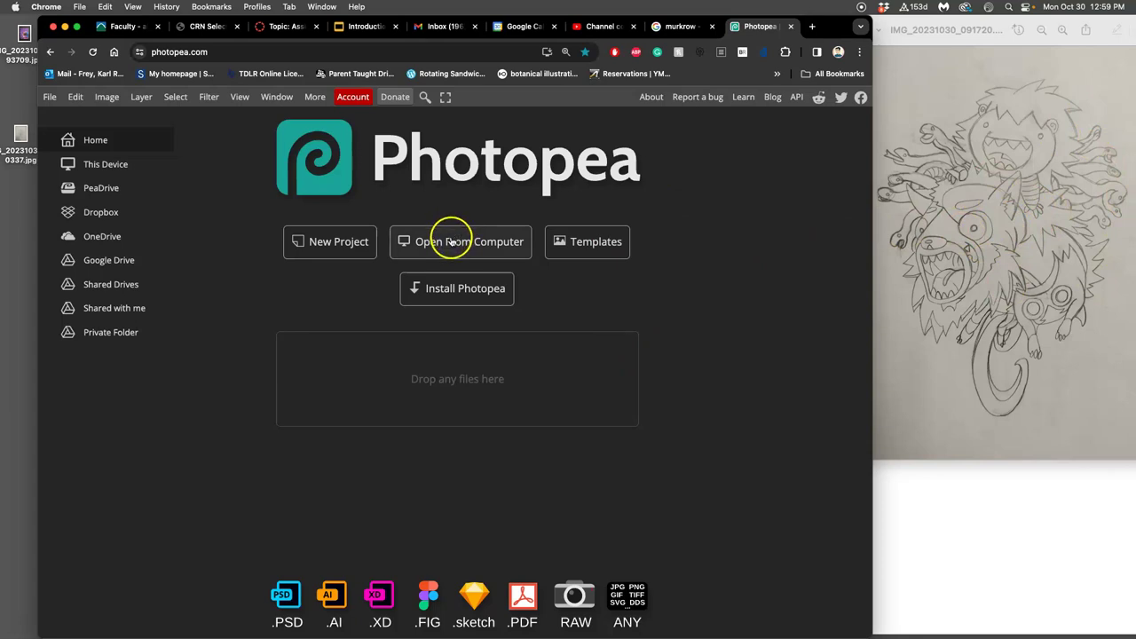
Create a new Assign 5 project in inches: width 11, height 14, 350 DPI, white background
left_click(341, 243)
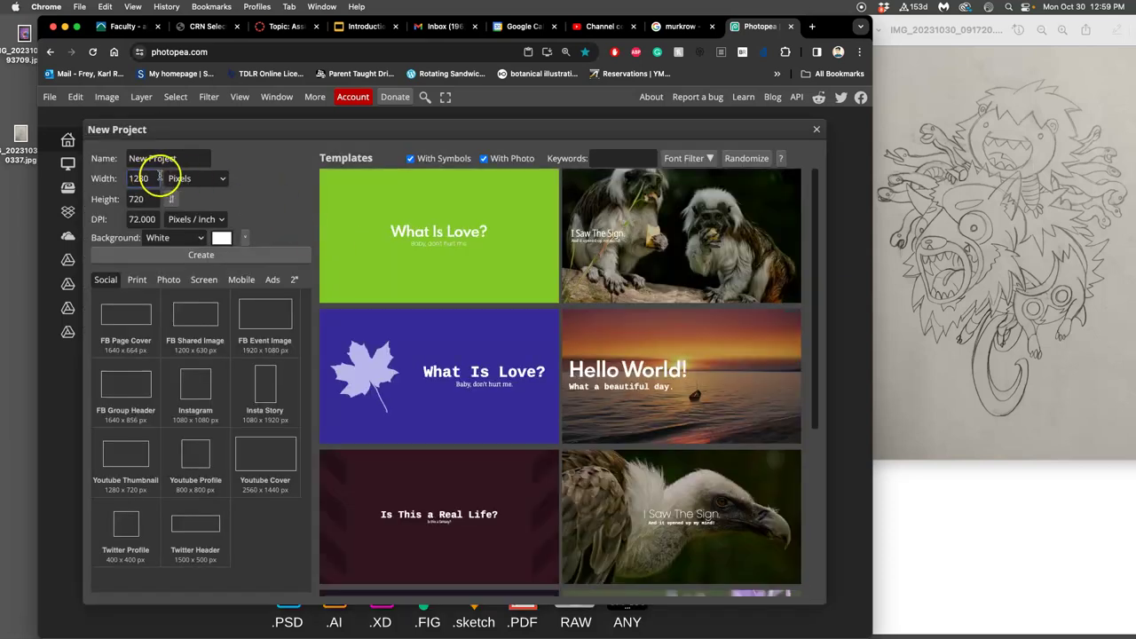
left_click_drag(174, 158, 116, 157)
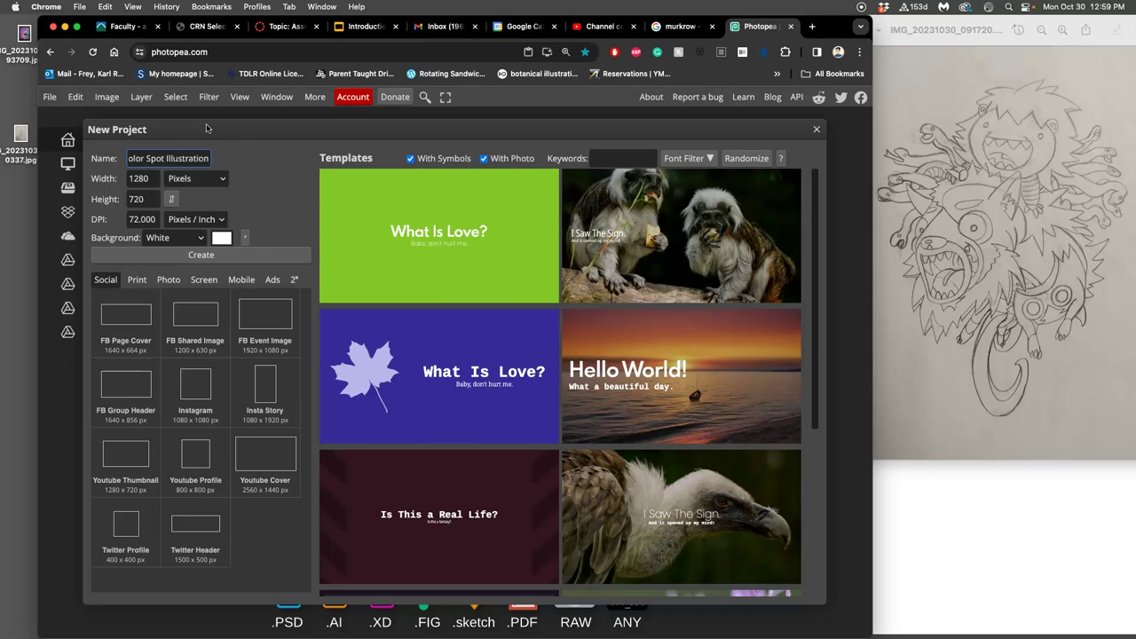
left_click(182, 178)
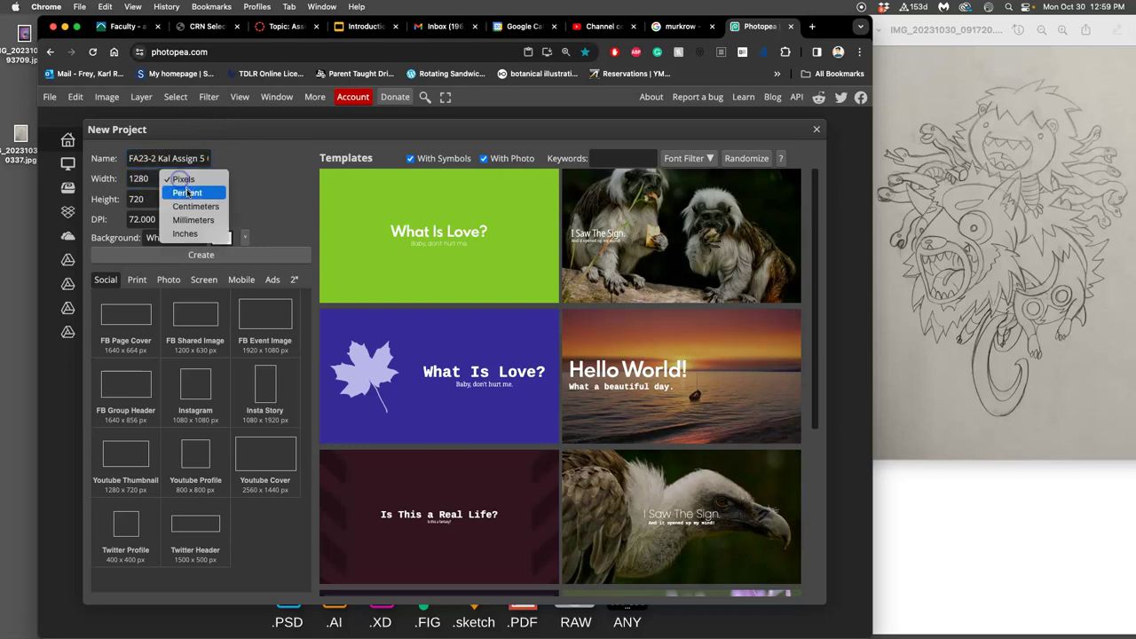
left_click(186, 233)
left_click_drag(157, 179, 105, 179)
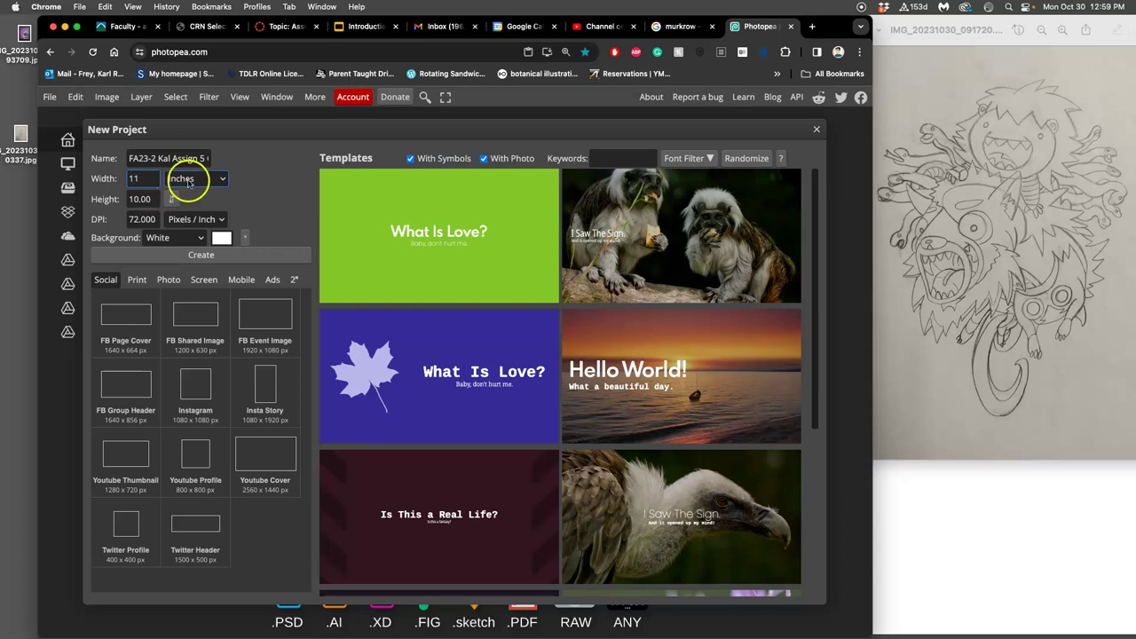
left_click_drag(156, 199, 116, 199)
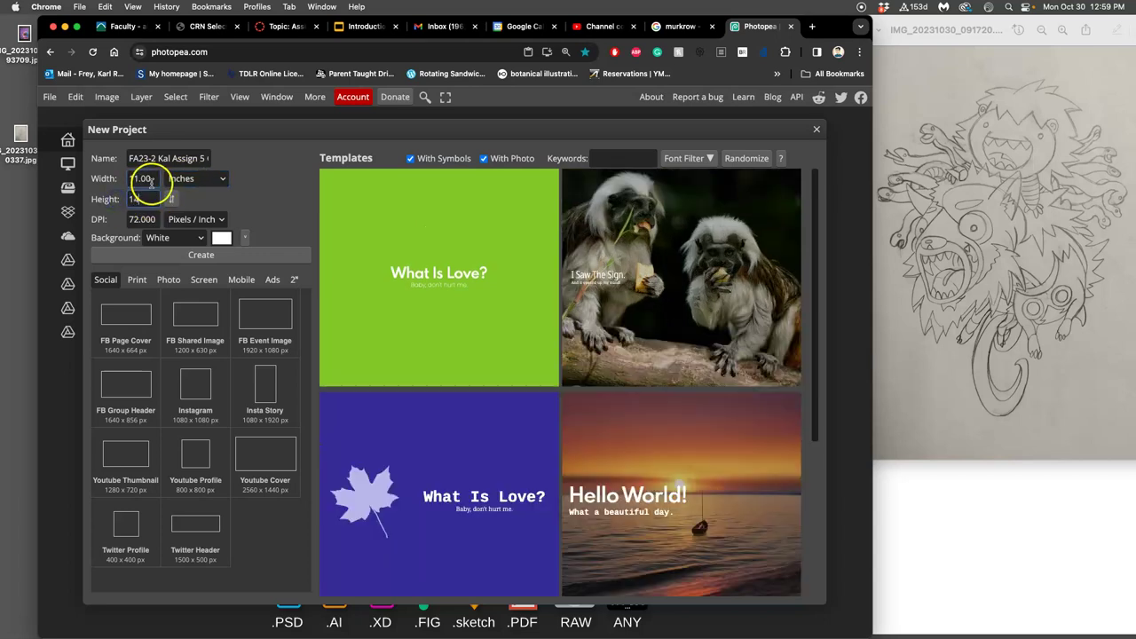
type("14")
left_click(241, 197)
left_click_drag(152, 222, 134, 219)
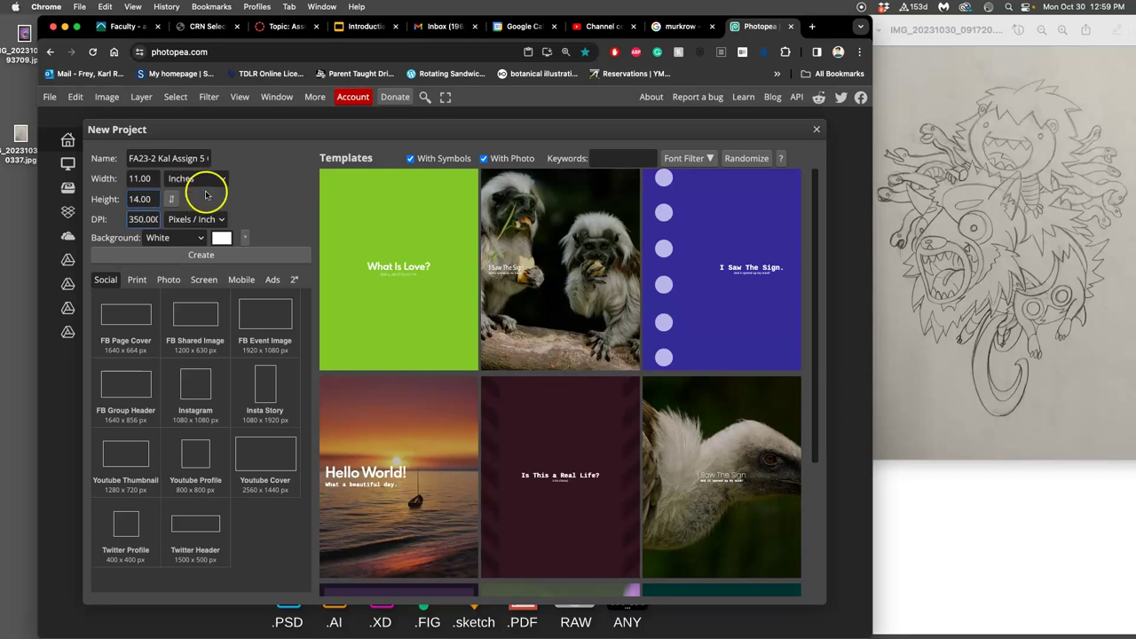
left_click(197, 254)
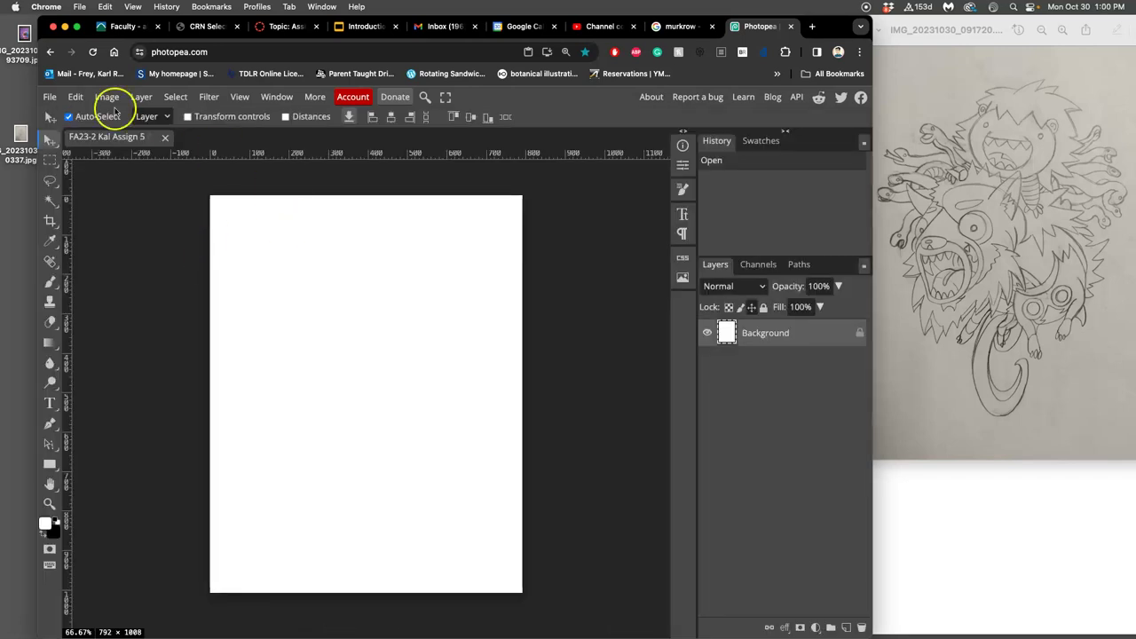
Resize the image in Image Size to 11 inches wide, giving 14 inches high
left_click(107, 96)
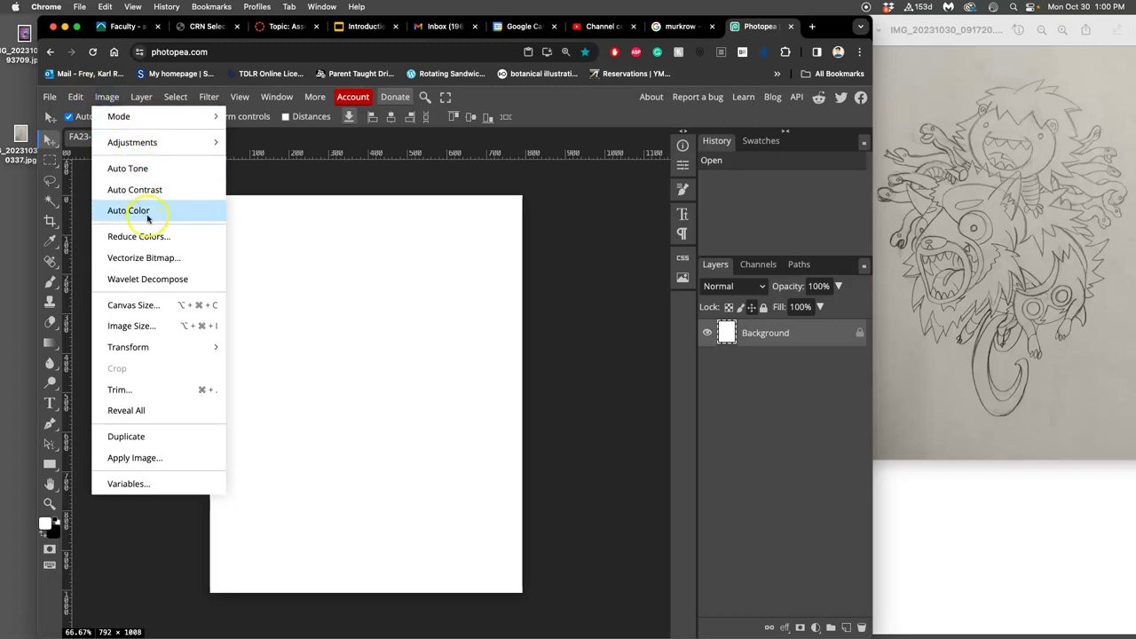
left_click(148, 326)
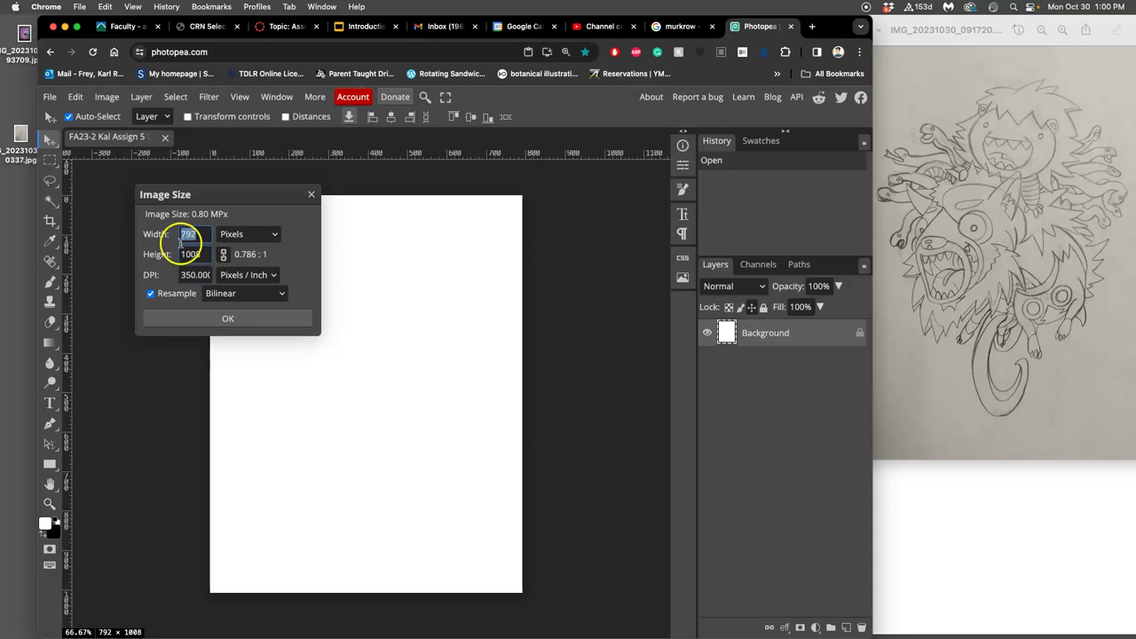
left_click(246, 233)
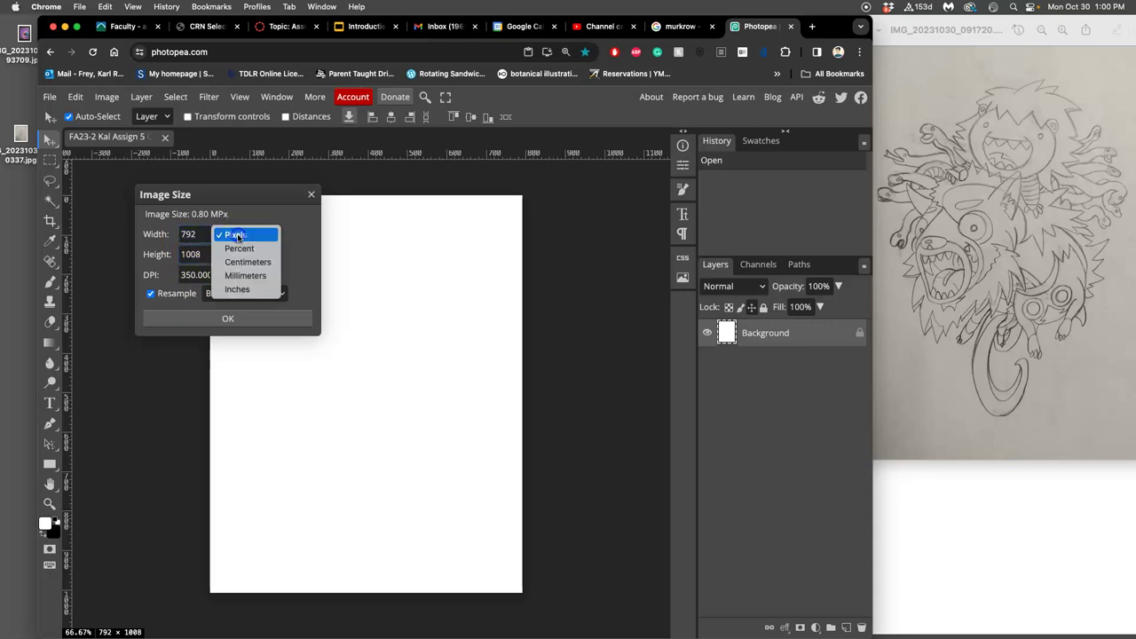
left_click(237, 289)
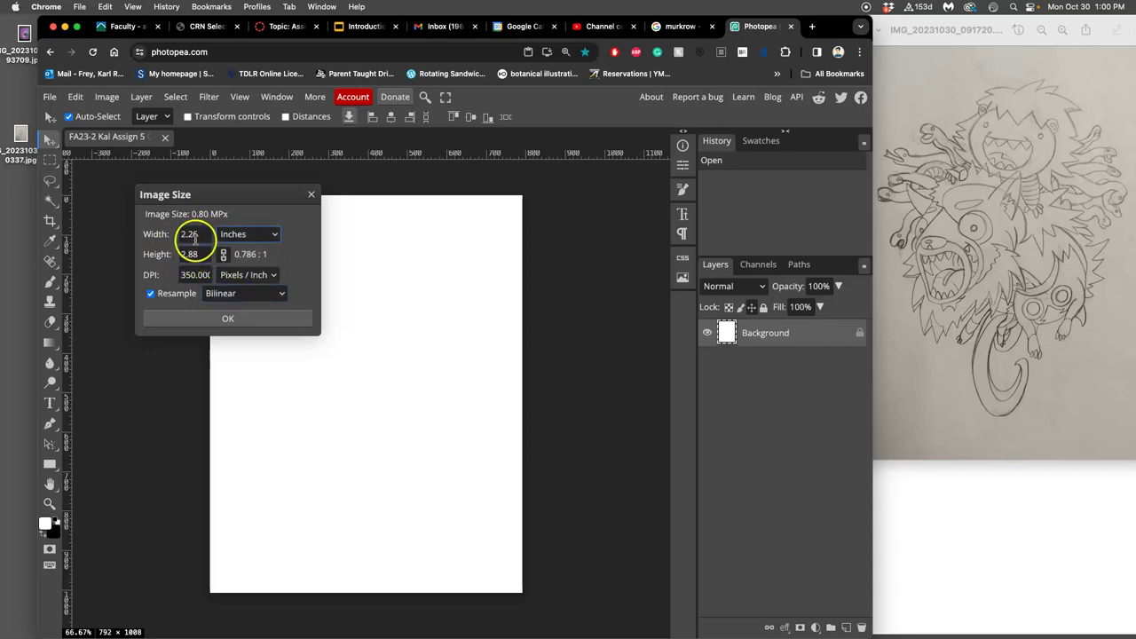
double_click(194, 236)
type("11")
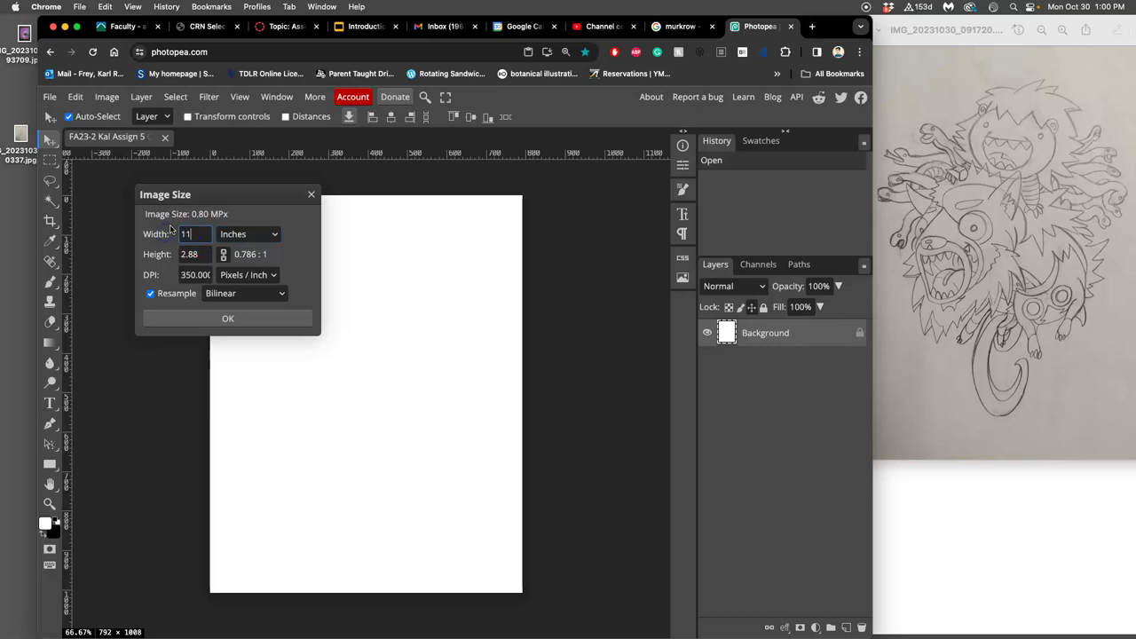
left_click(171, 230)
key("Tab")
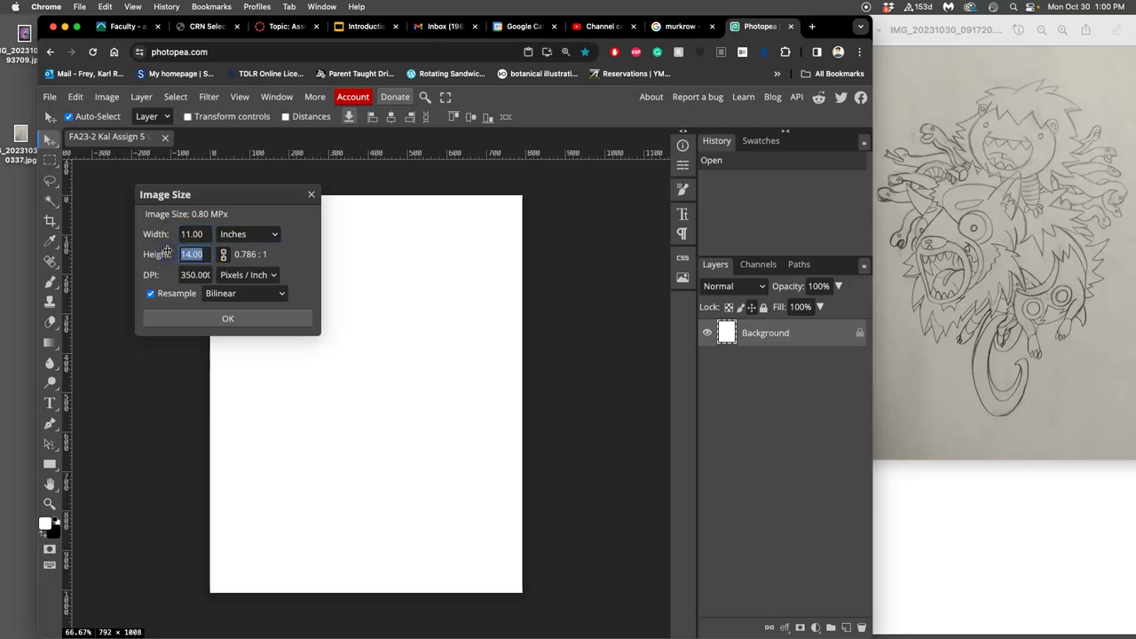
left_click(225, 316)
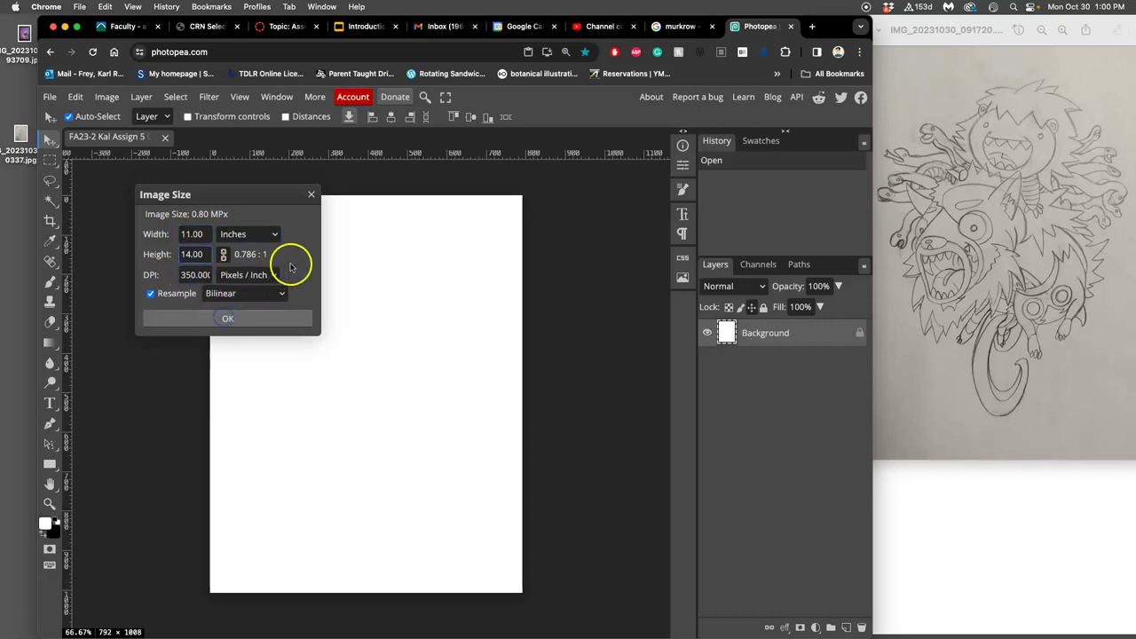
Recheck Image Size shows 3850 × 4900 px at 350 DPI, then close it unchanged
left_click(107, 96)
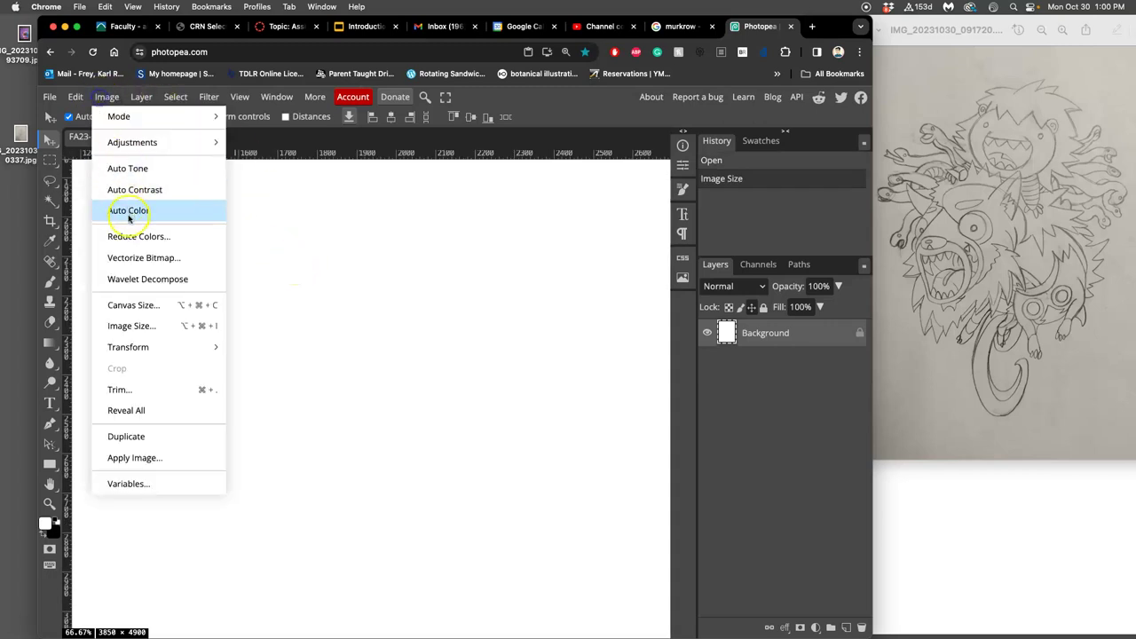
left_click(131, 324)
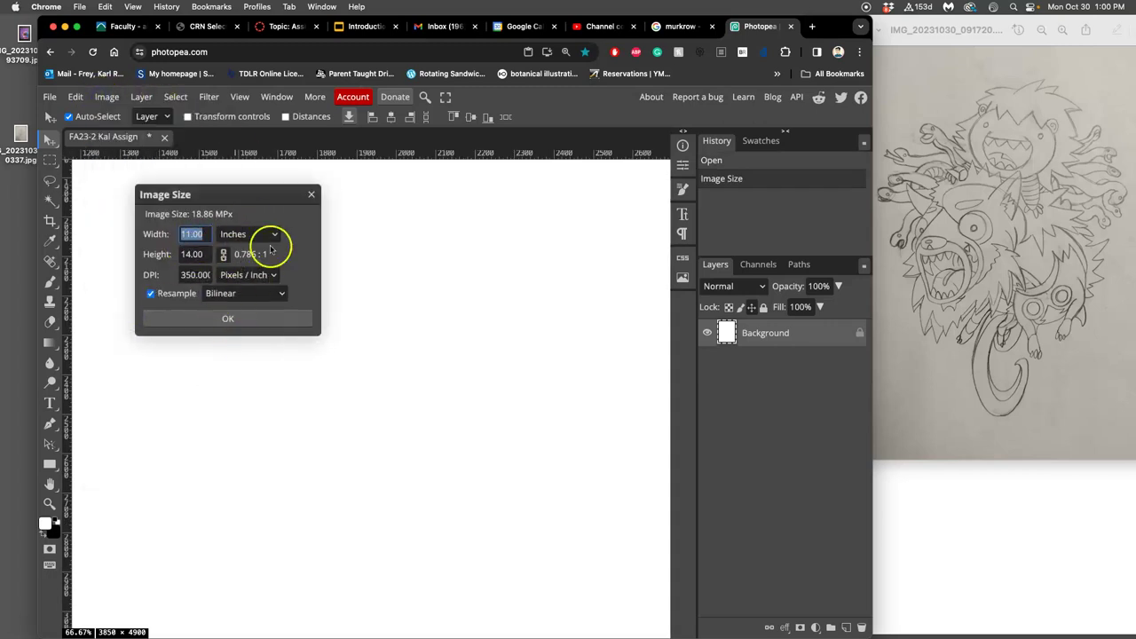
left_click(311, 195)
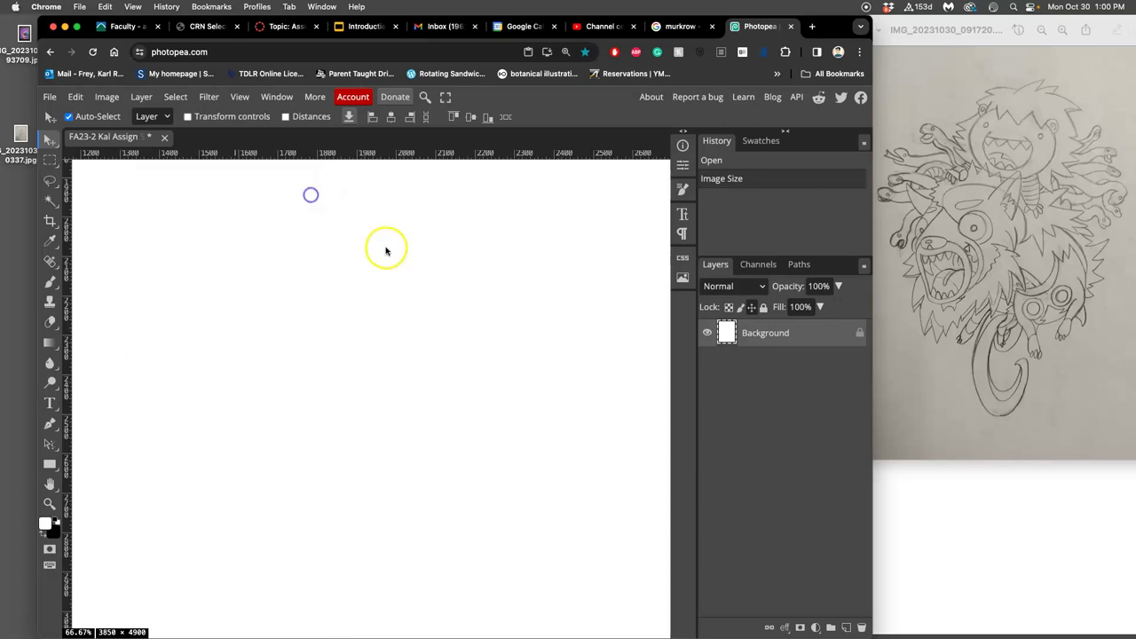
Rename the Background layer to 'Blank White' and lock it completely
scroll(360, 244, "down", 5)
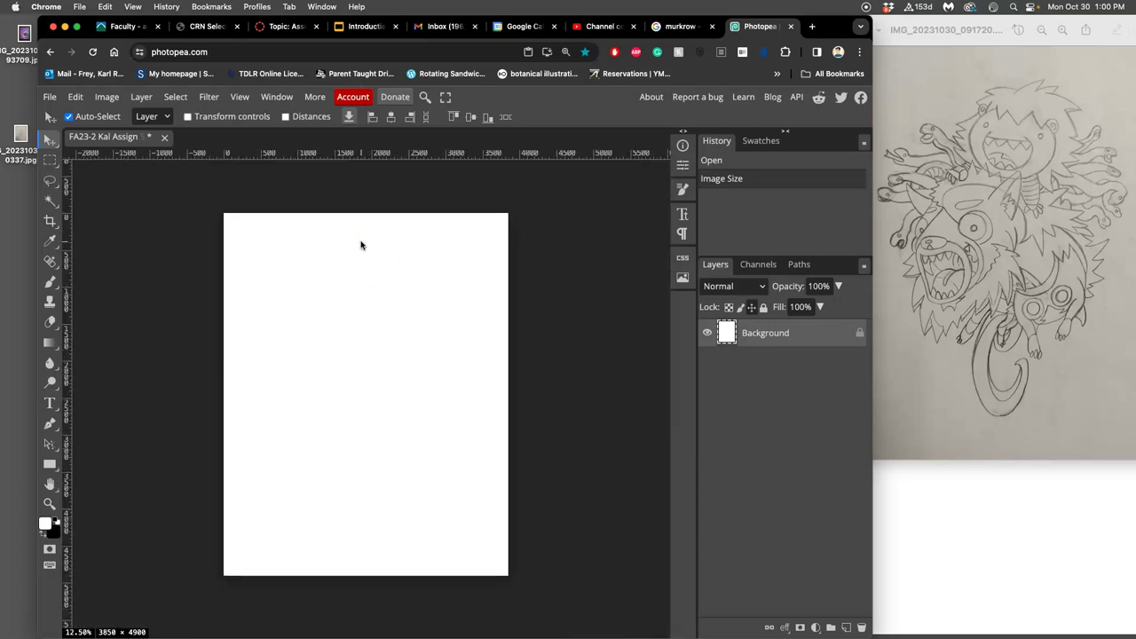
scroll(361, 244, "up", 1)
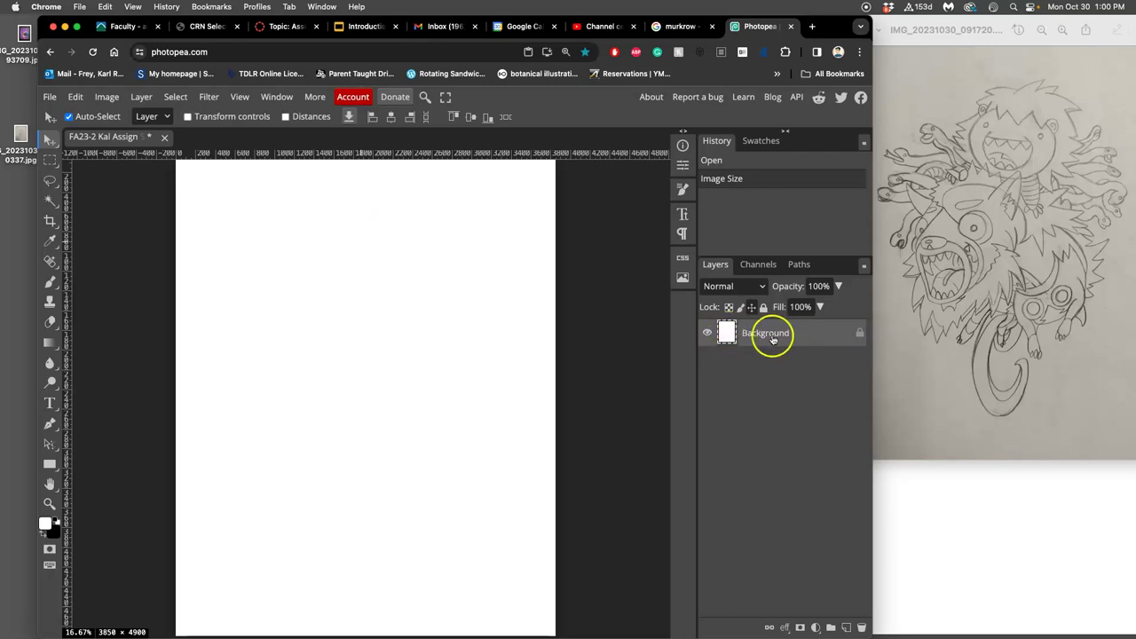
double_click(764, 335)
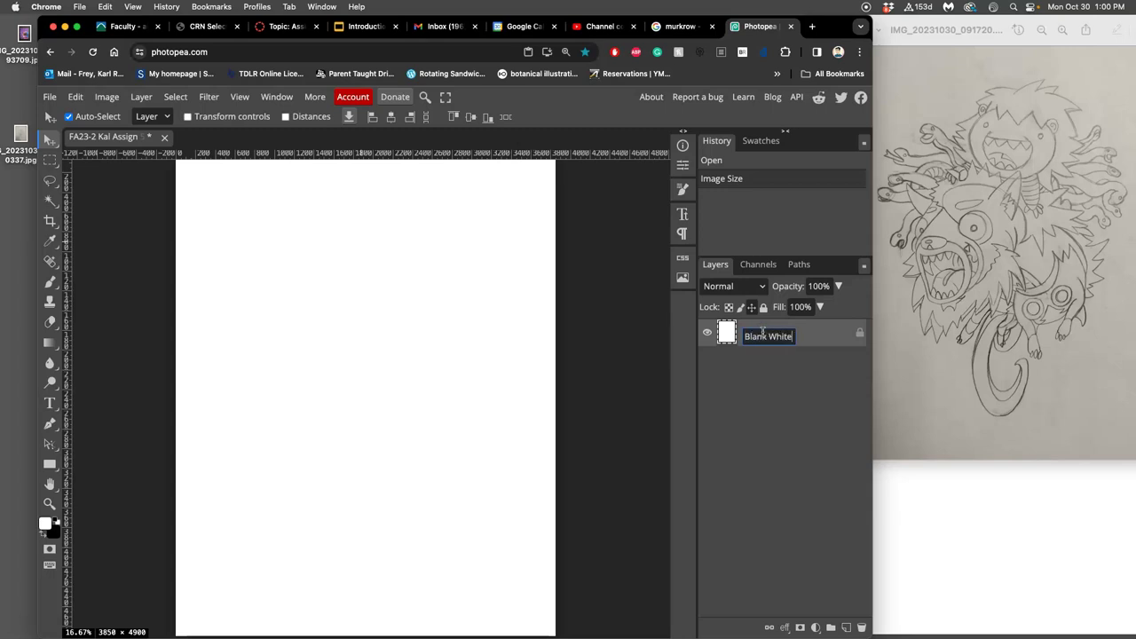
left_click(803, 340)
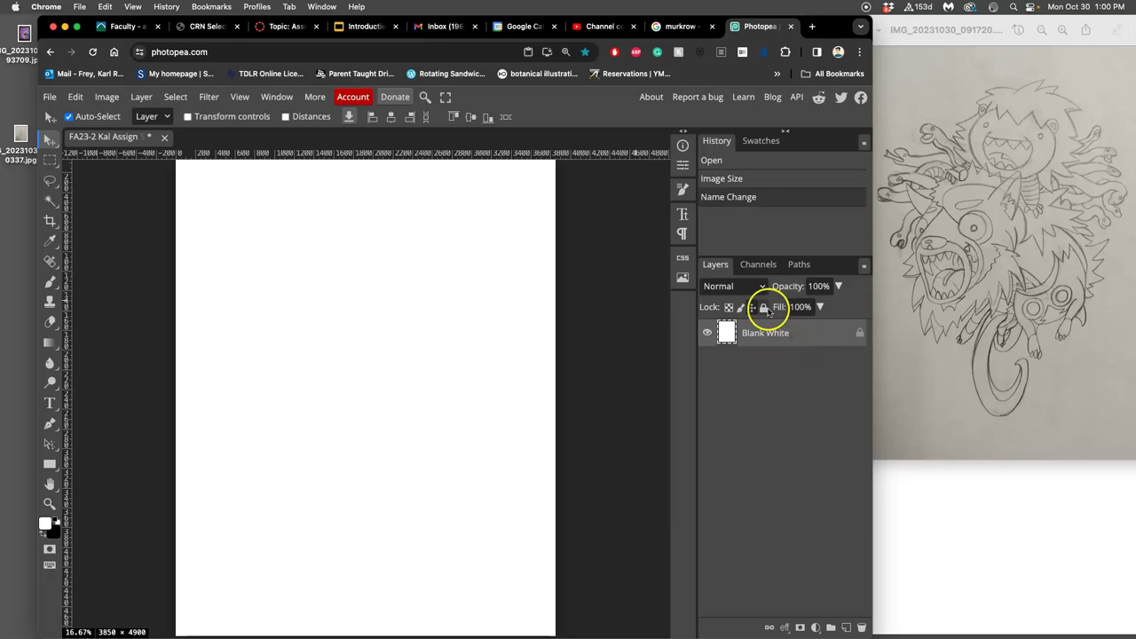
left_click(762, 307)
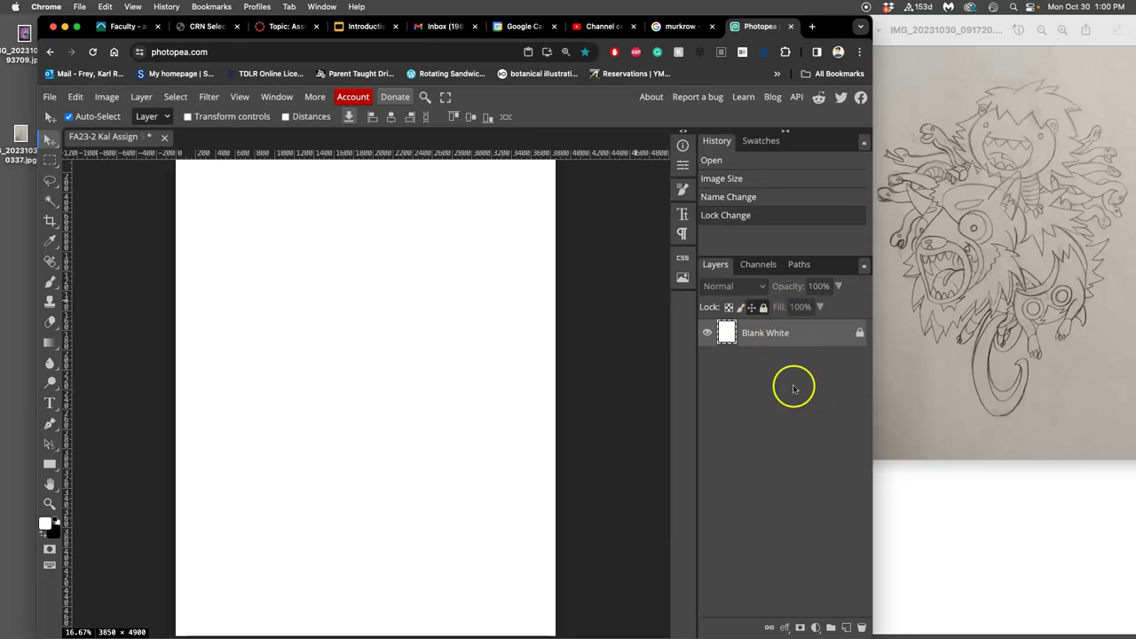
Add a new layer above it and name it 'Sketch'
left_click(845, 628)
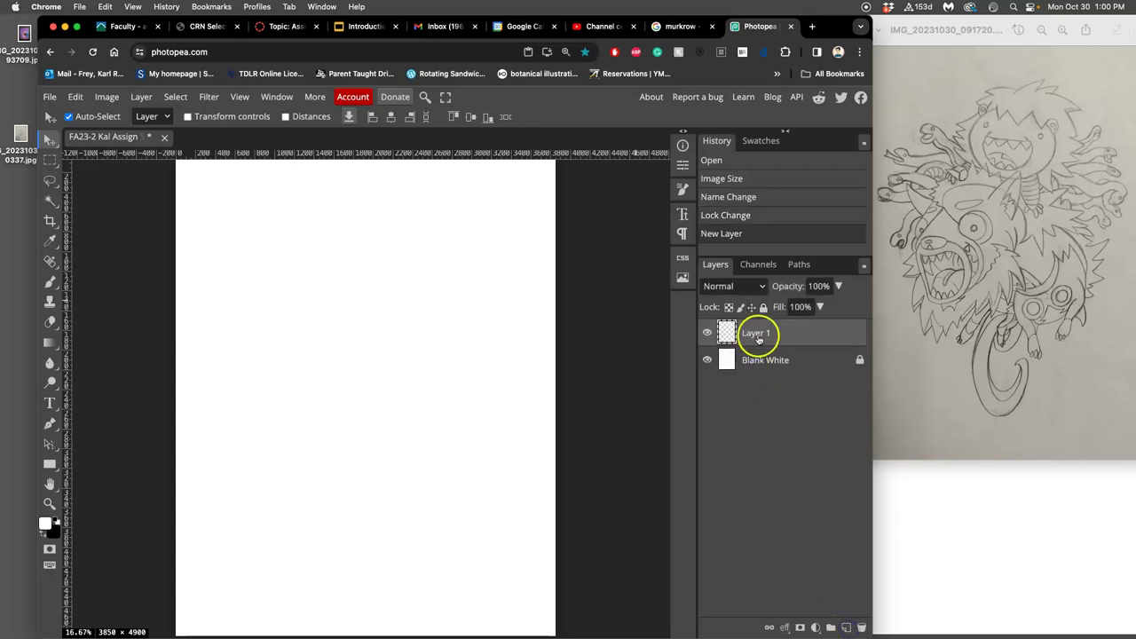
double_click(755, 333)
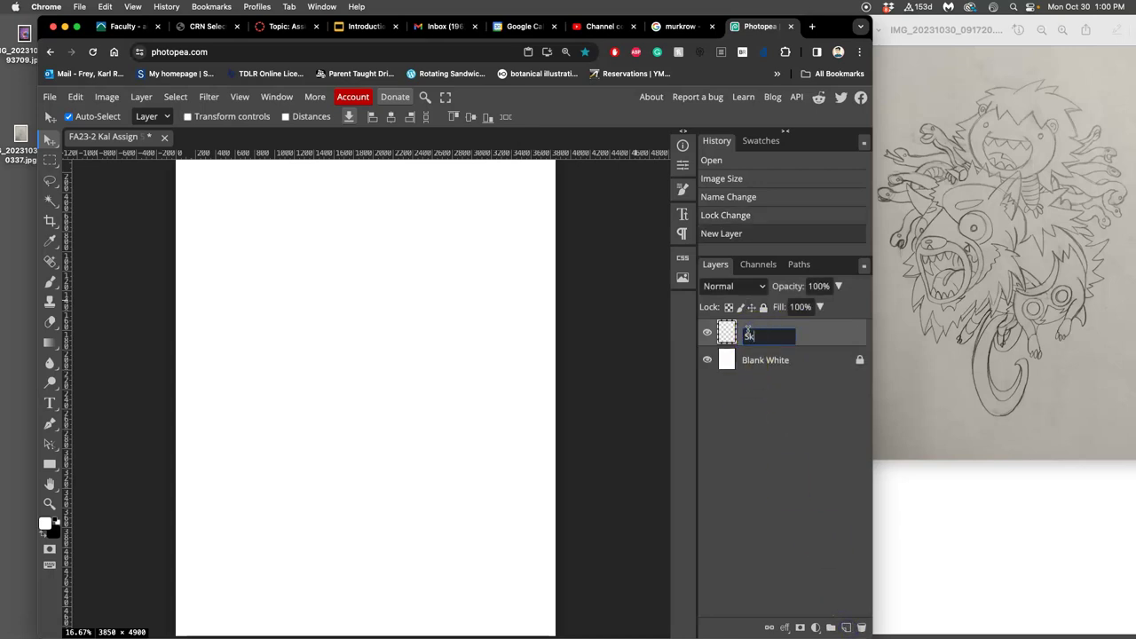
type("Sketch")
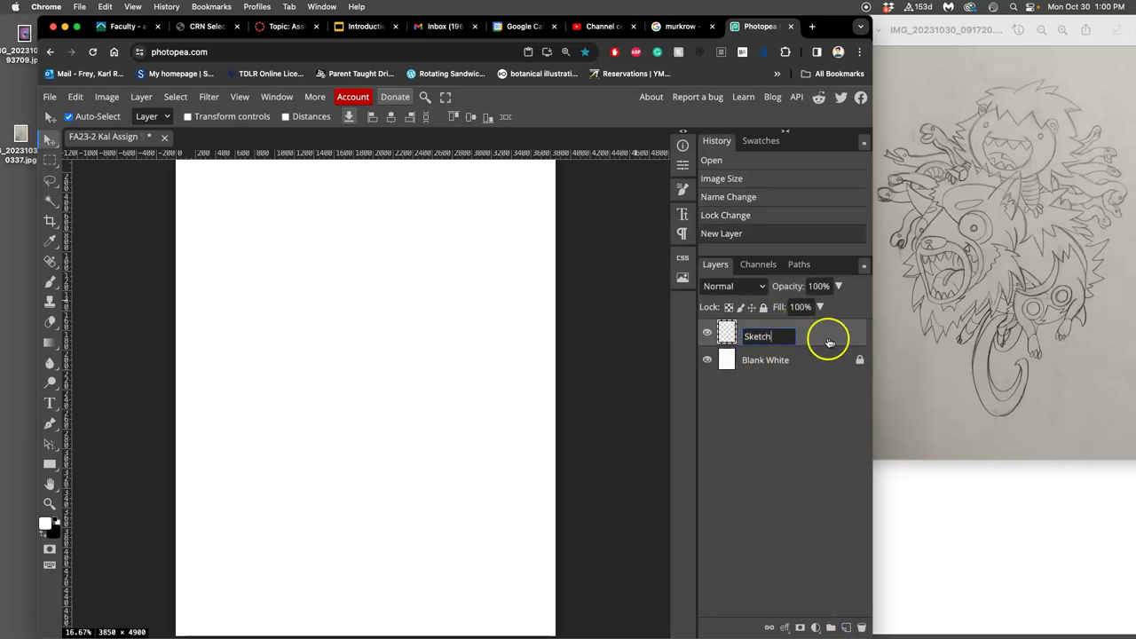
left_click(830, 338)
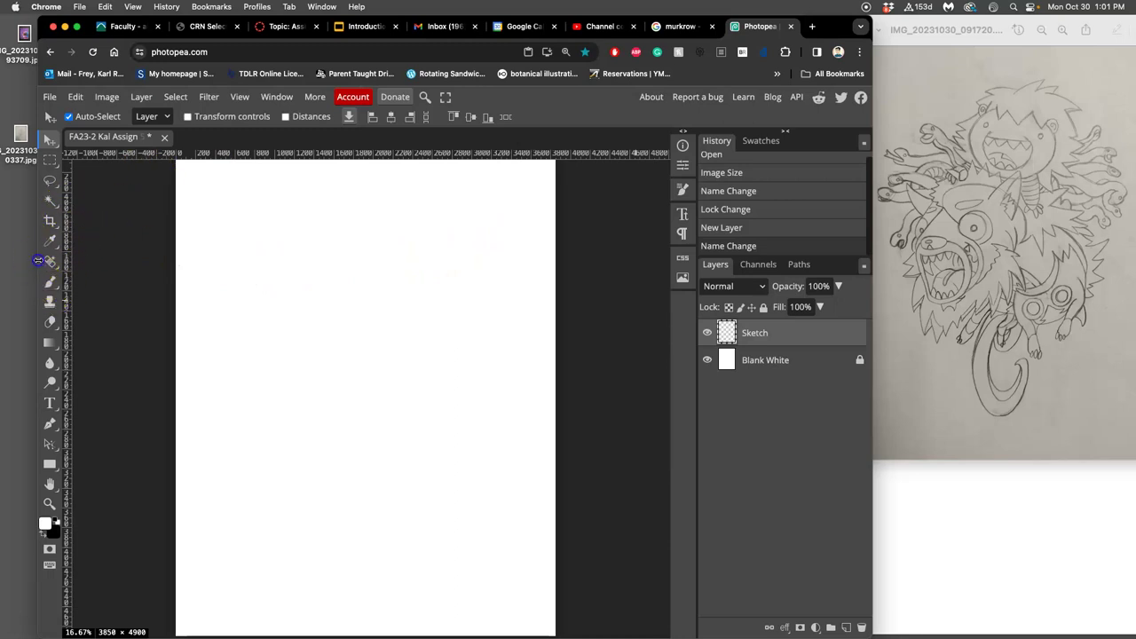
Widen the window and select the Brush tool, leaving pressure-controlled size off
left_click_drag(40, 258, 1, 260)
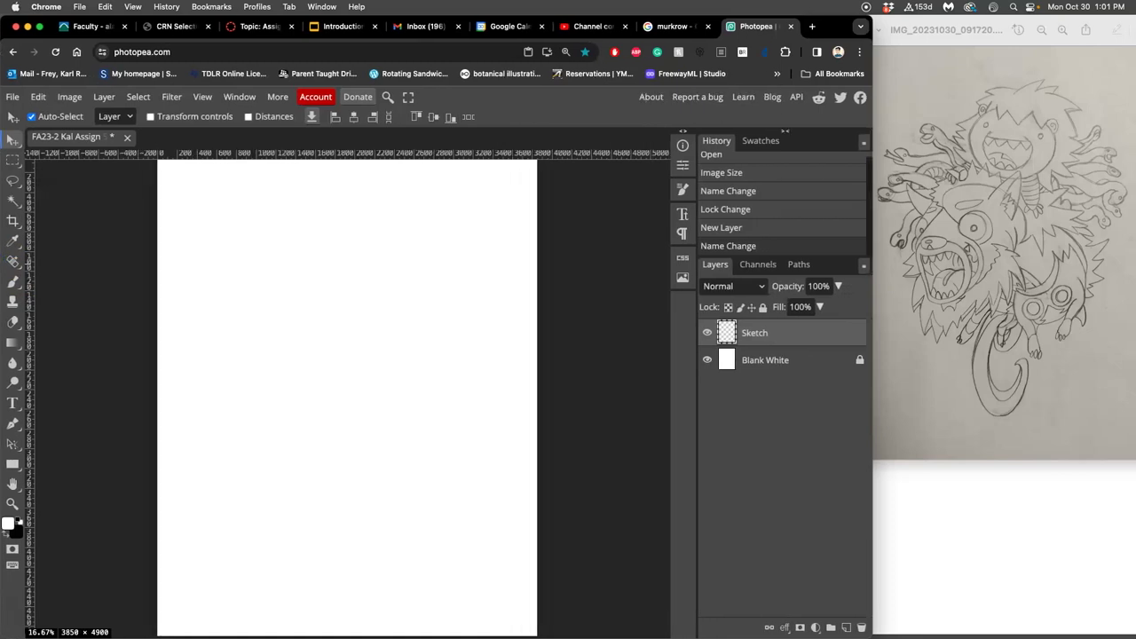
left_click(13, 281)
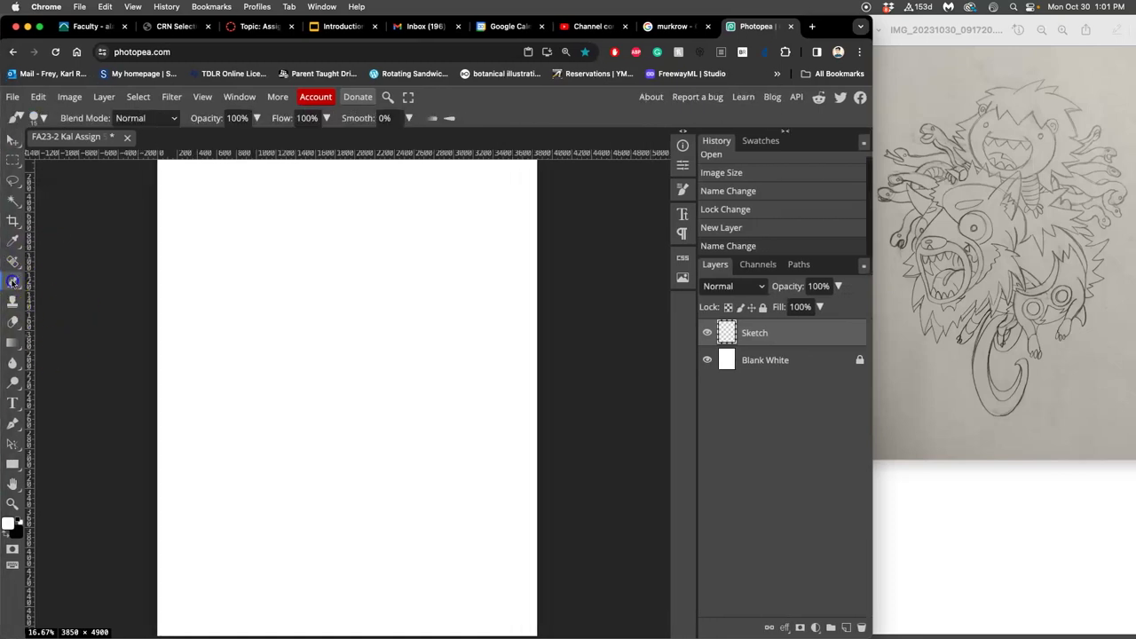
left_click(450, 120)
left_click(449, 121)
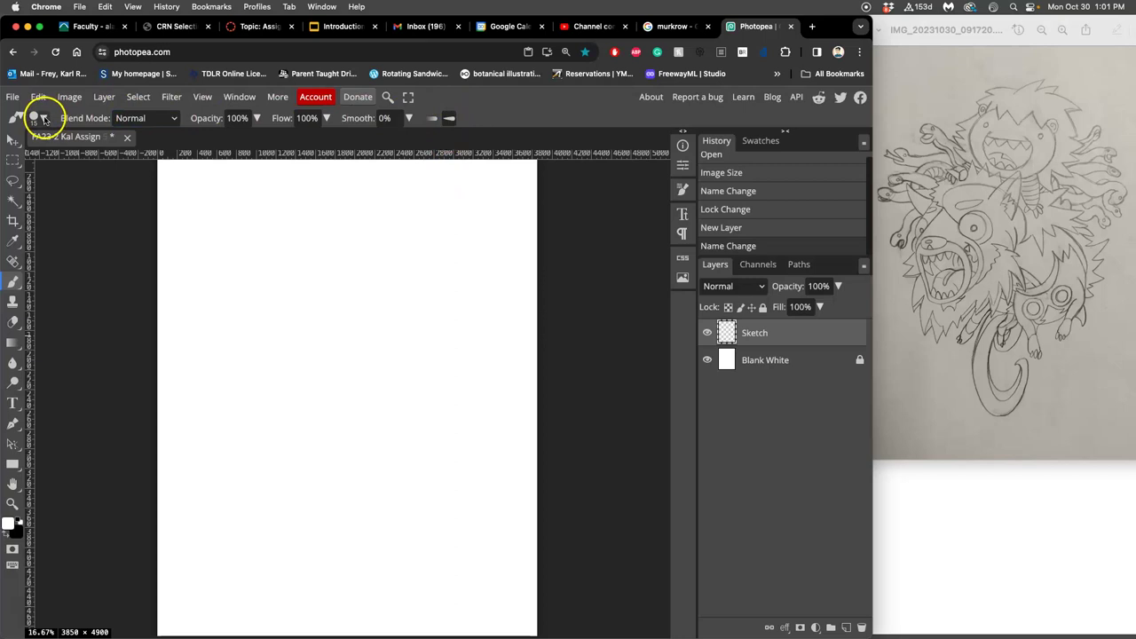
Raise the brush size from 15 px to 113 px and make black the foreground colour
left_click(44, 119)
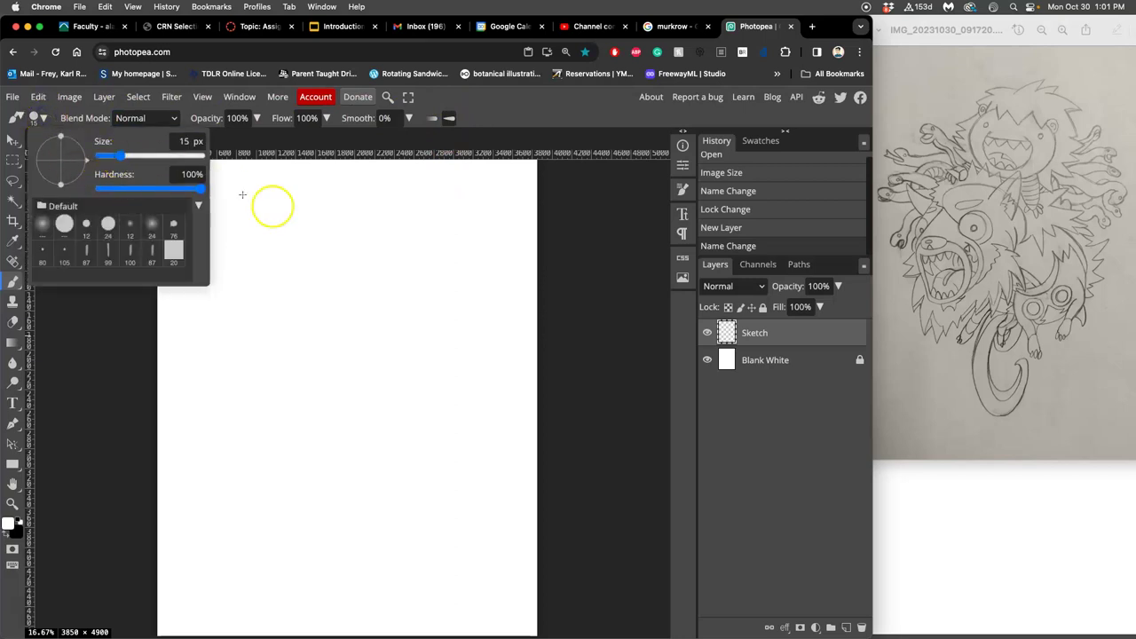
left_click_drag(122, 156, 148, 157)
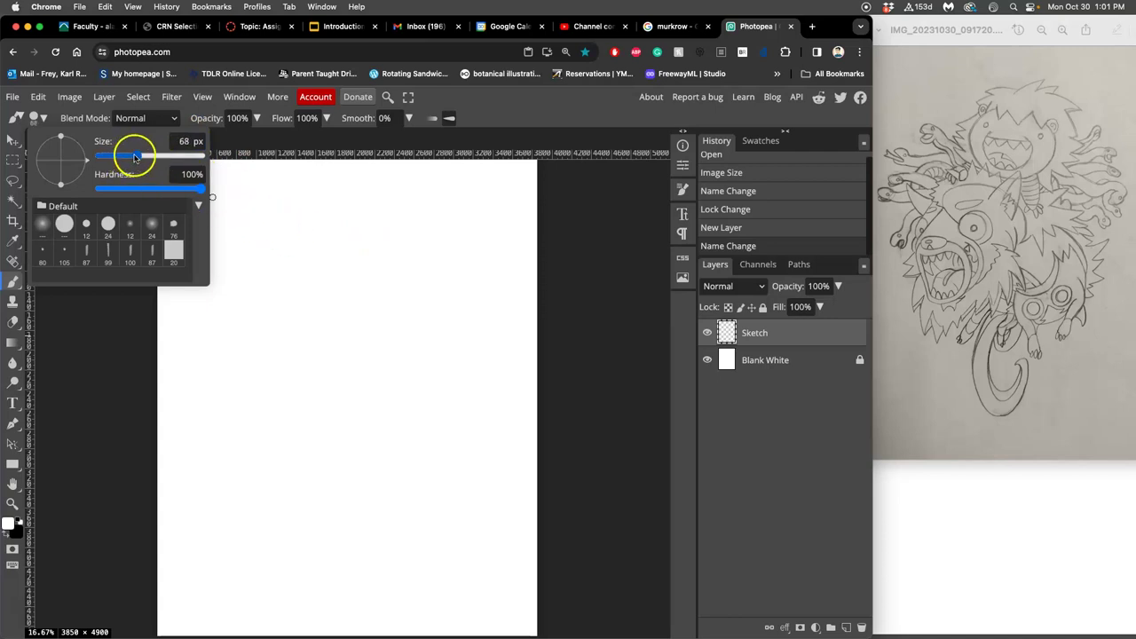
left_click_drag(133, 157, 145, 156)
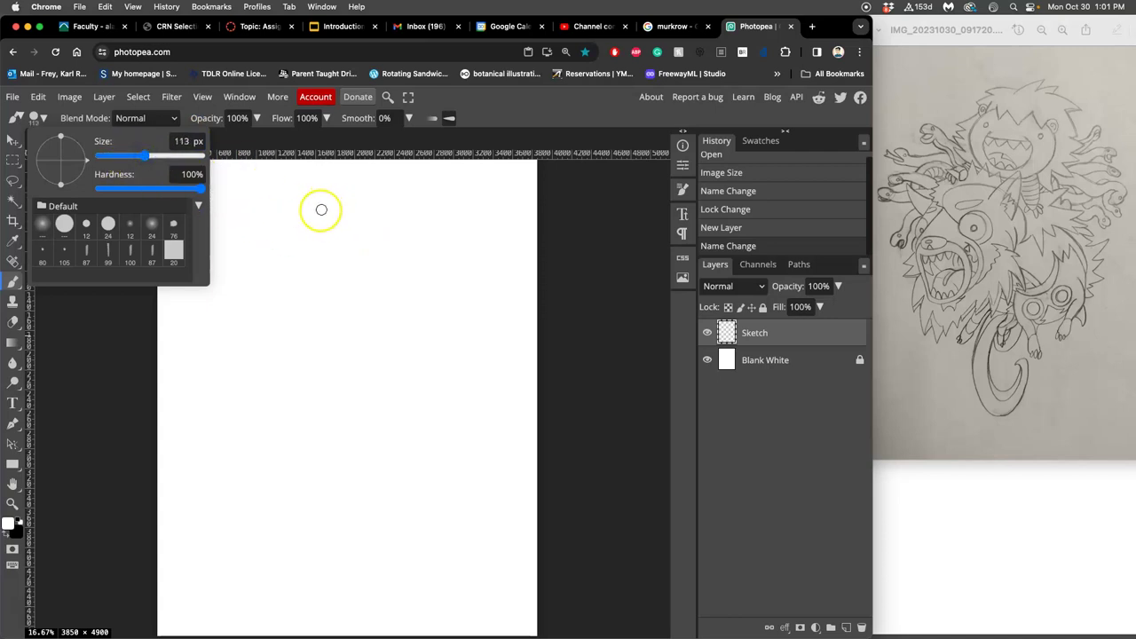
left_click(19, 520)
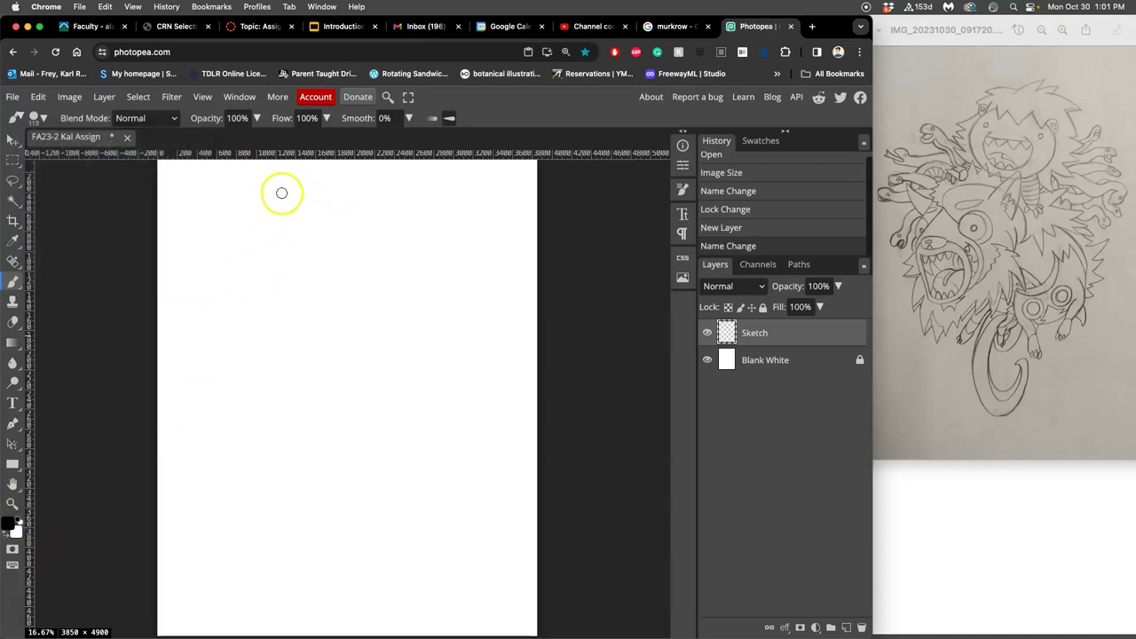
left_click_drag(298, 201, 307, 207)
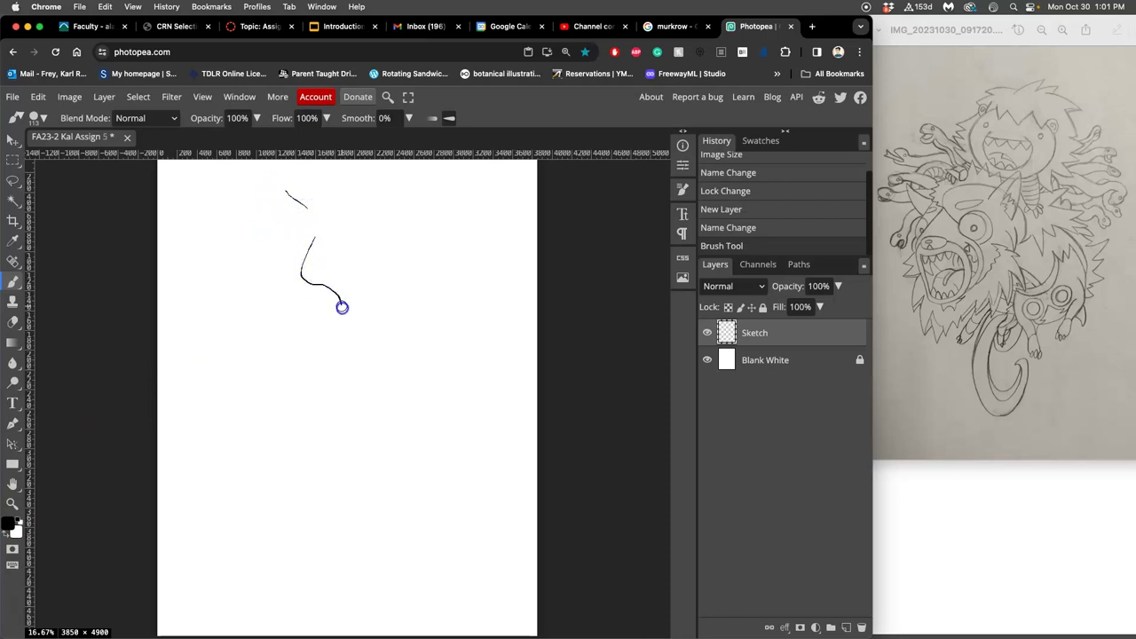
left_click_drag(342, 307, 348, 327)
left_click_drag(338, 205, 448, 472)
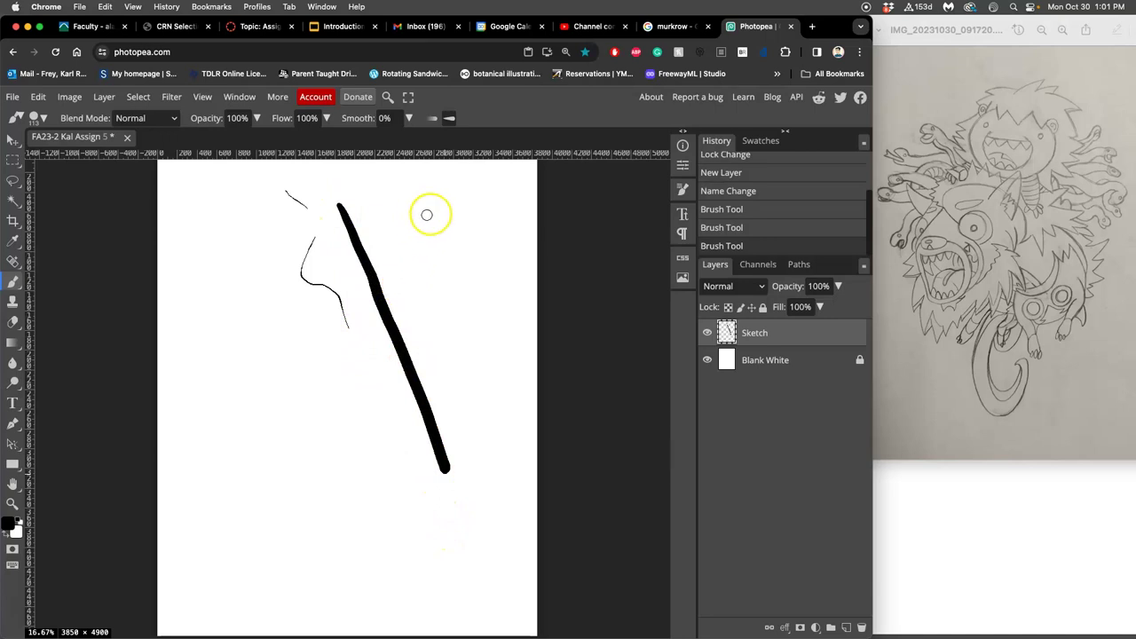
mouse_move(415, 248)
left_mouse_down()
mouse_move(378, 299)
mouse_move(364, 410)
left_mouse_up()
mouse_move(436, 236)
left_mouse_down()
mouse_move(393, 375)
mouse_move(477, 337)
mouse_move(479, 354)
left_mouse_up()
mouse_move(471, 239)
left_mouse_down()
mouse_move(497, 324)
mouse_move(395, 441)
mouse_move(305, 367)
mouse_move(145, 357)
mouse_move(286, 306)
left_mouse_up()
mouse_move(295, 240)
left_mouse_down()
mouse_move(271, 194)
mouse_move(444, 183)
mouse_move(494, 274)
mouse_move(463, 263)
left_mouse_up()
key("ctrl+z")
key("ctrl+z")
key("ctrl+z")
key("ctrl+z")
key("ctrl+z")
key("ctrl+z")
key("ctrl+z")
key("ctrl+z")
key("ctrl+z")
key("ctrl+z")
key("ctrl+z")
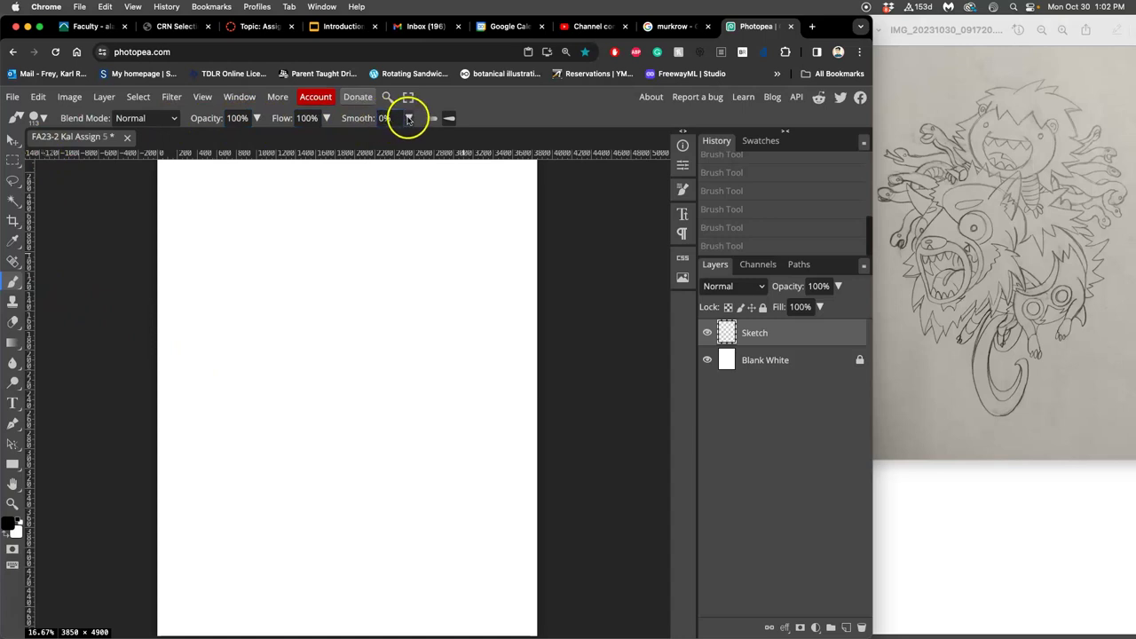
Raise brush smoothing slightly and draw three test arcs and an S-stroke on the canvas
left_click(408, 118)
left_click_drag(353, 140, 351, 140)
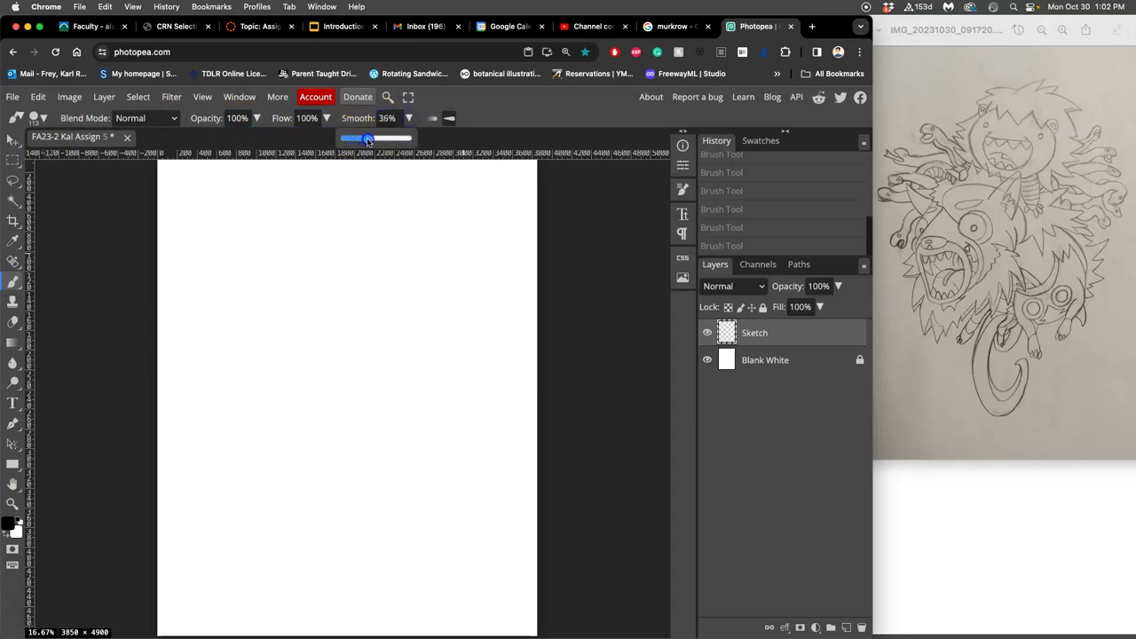
mouse_move(272, 305)
left_mouse_down()
mouse_move(312, 251)
mouse_move(347, 246)
mouse_move(417, 304)
left_mouse_up()
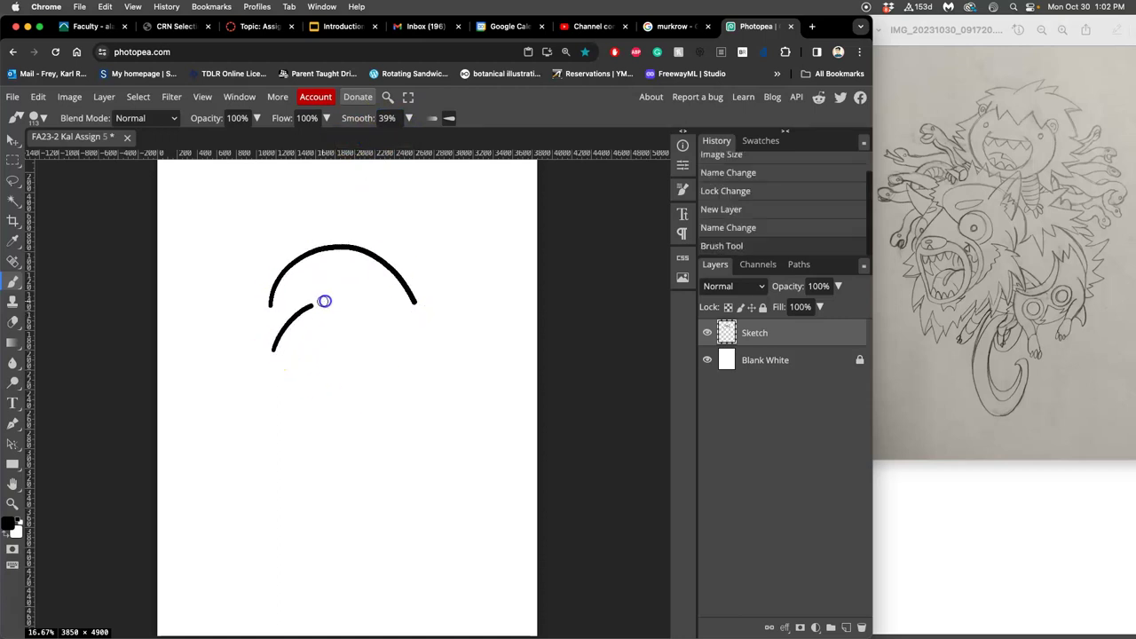
left_click_drag(368, 332, 380, 371)
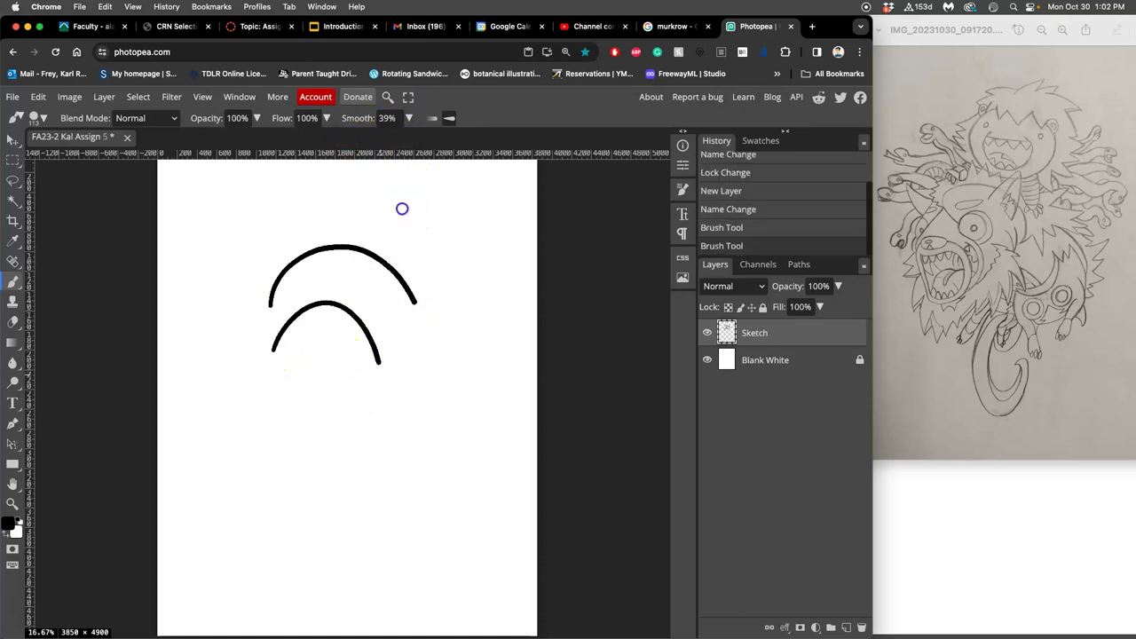
mouse_move(443, 221)
left_mouse_down()
mouse_move(464, 319)
mouse_move(518, 339)
left_mouse_up()
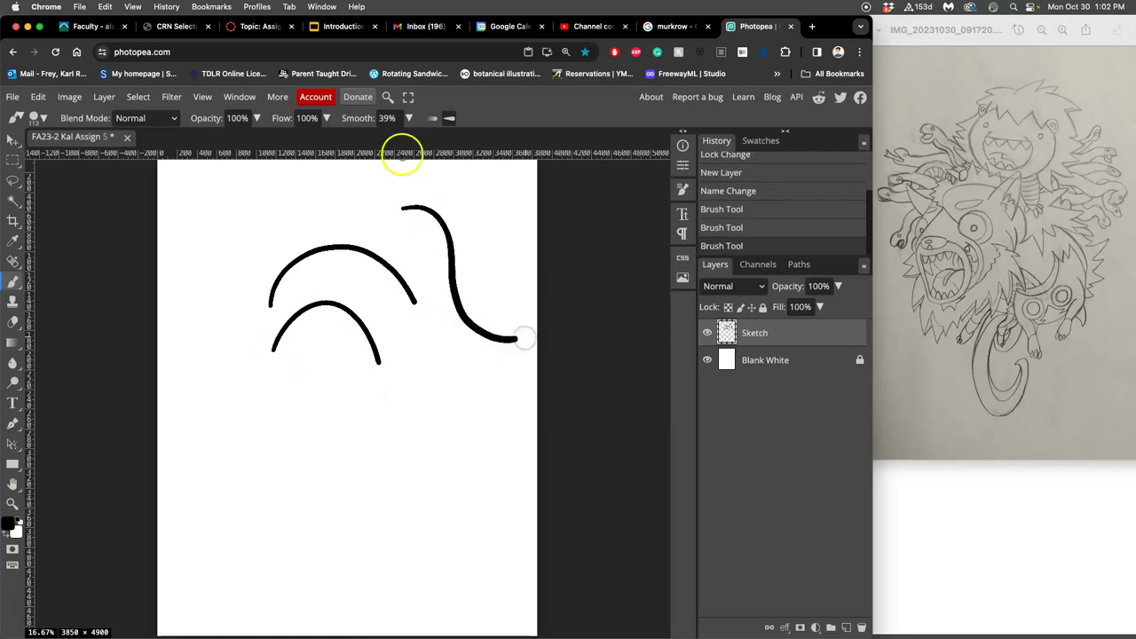
Set smoothing to 88%, draw a looping test wave, then undo the test strokes
left_click(408, 118)
left_click_drag(368, 138, 405, 139)
left_click_drag(247, 249, 252, 236)
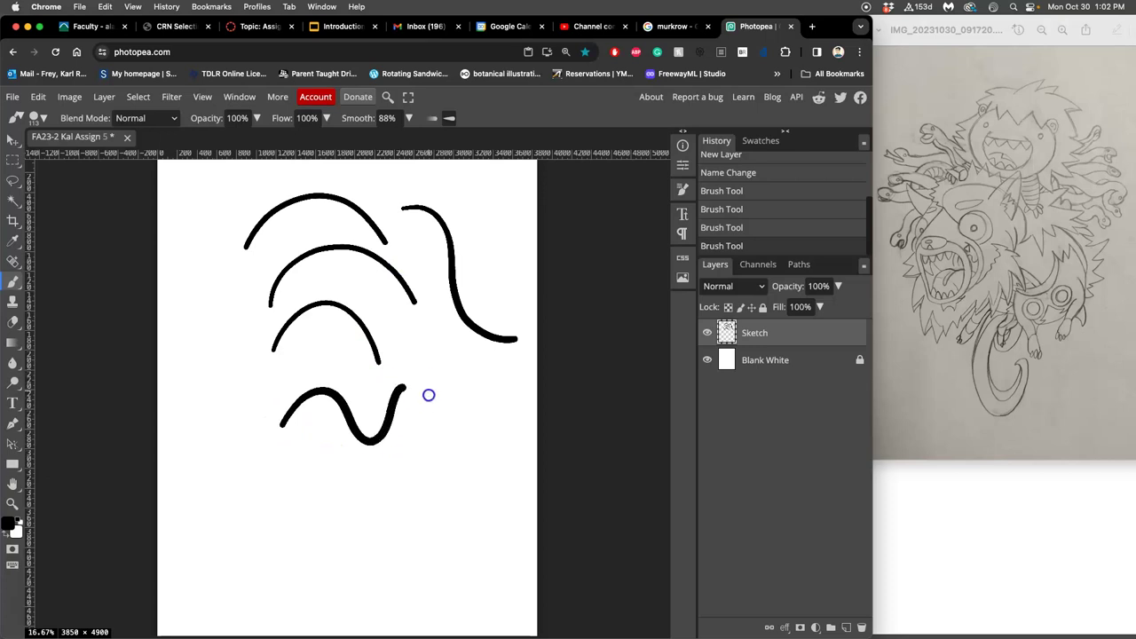
mouse_move(433, 473)
left_mouse_down()
mouse_move(491, 426)
mouse_move(419, 372)
left_mouse_up()
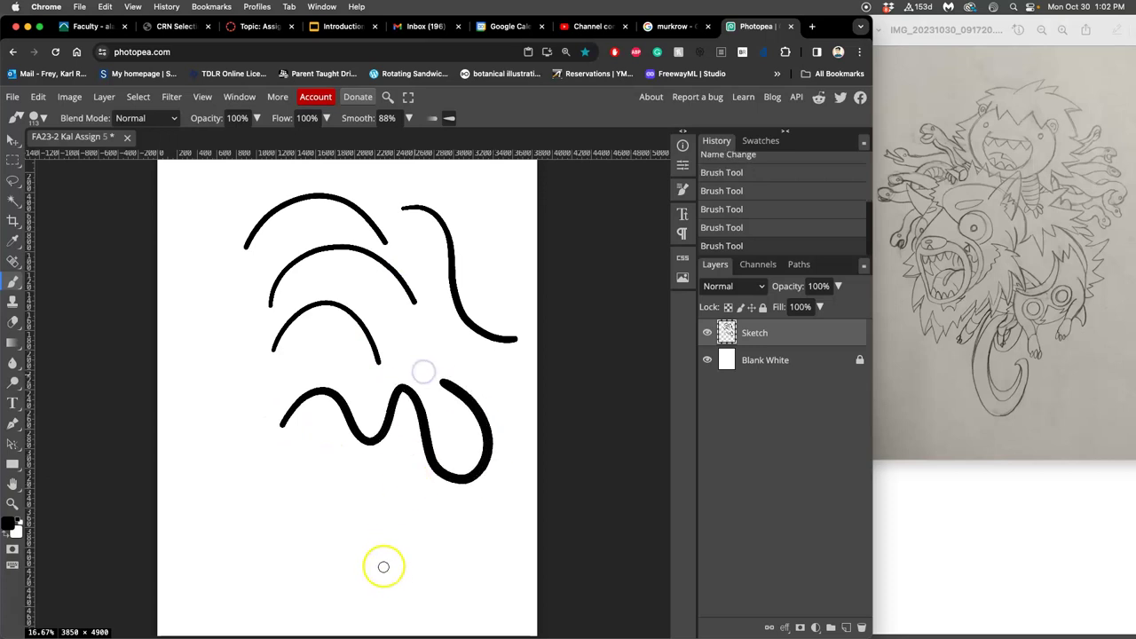
key("super+z")
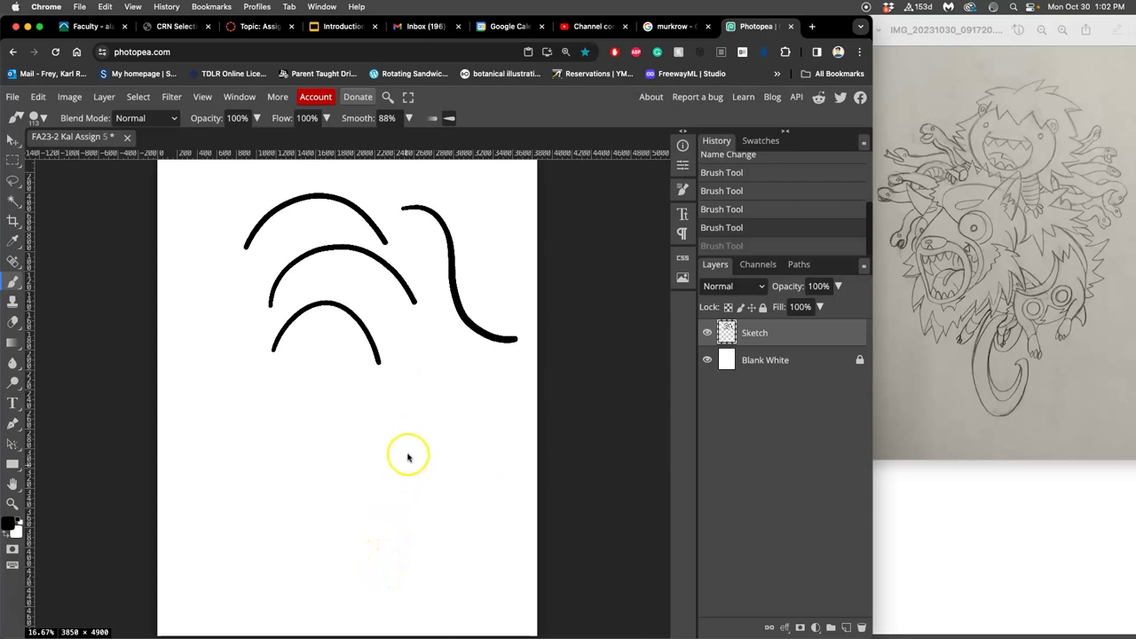
key("super+z")
key("super+z")
key("super+z")
key("super+z")
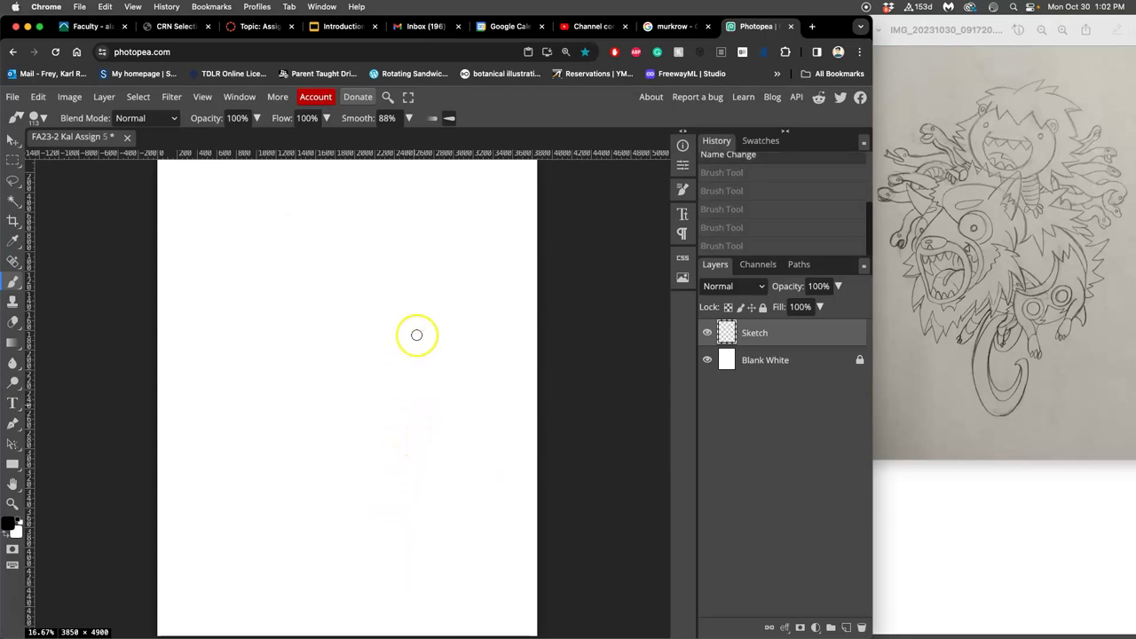
Set brush smoothing to 0% and choose pure blue as the foreground colour
left_click(409, 118)
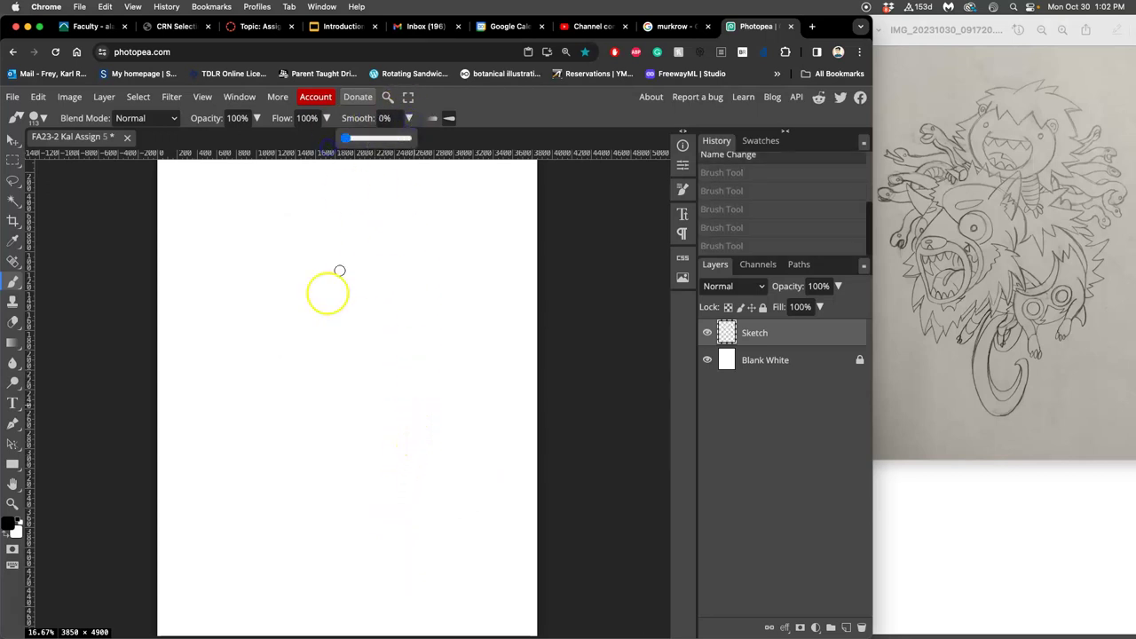
left_click(786, 336)
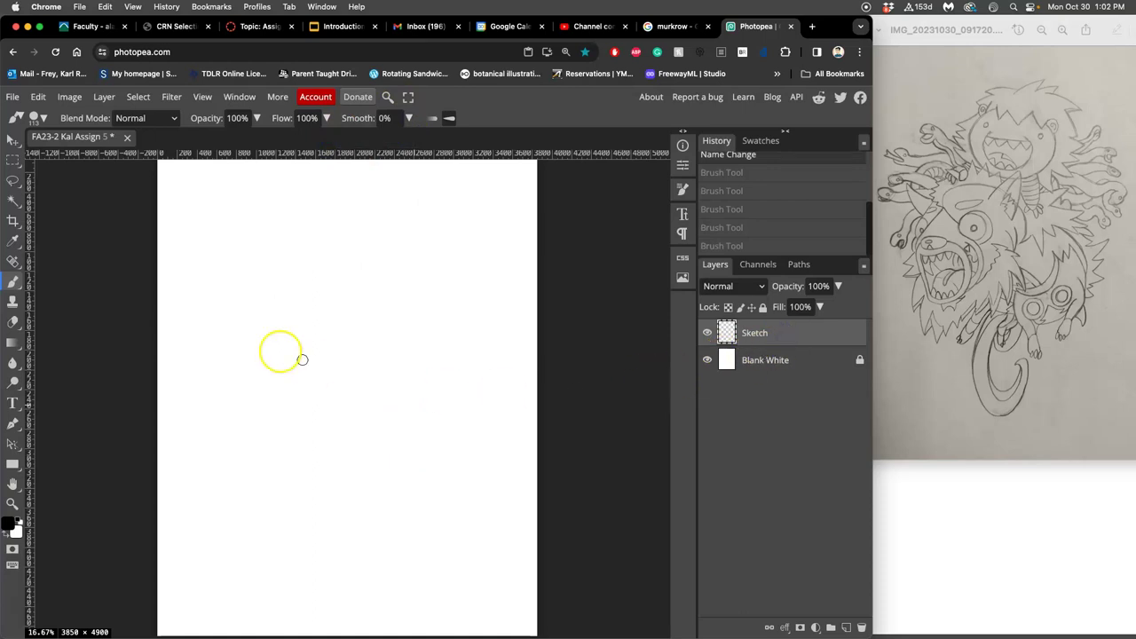
left_click(9, 526)
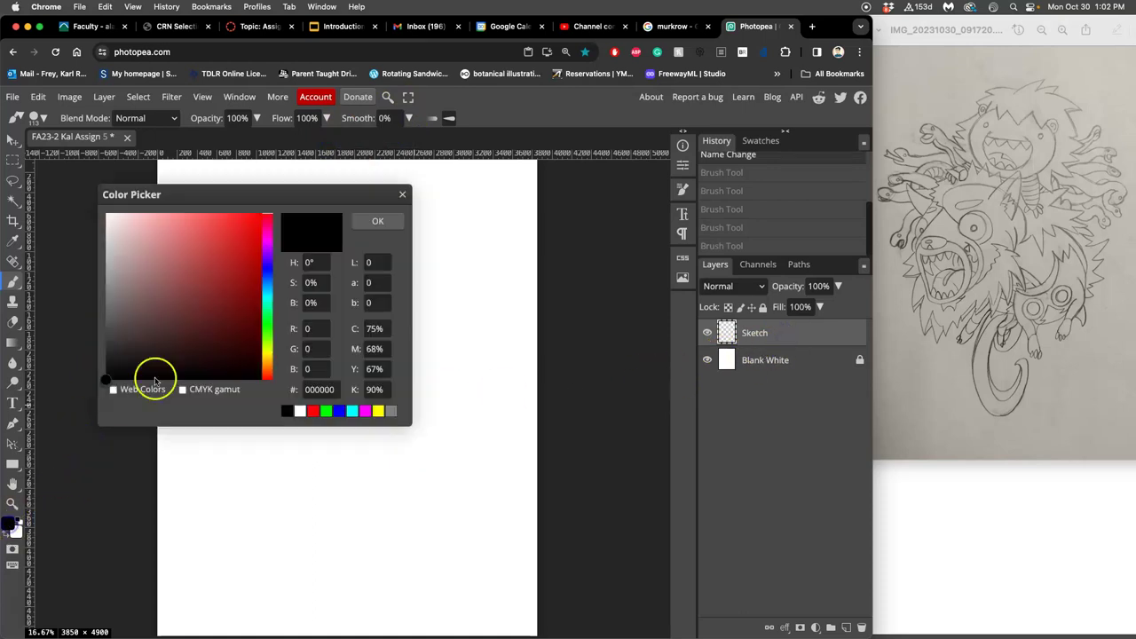
left_click(339, 410)
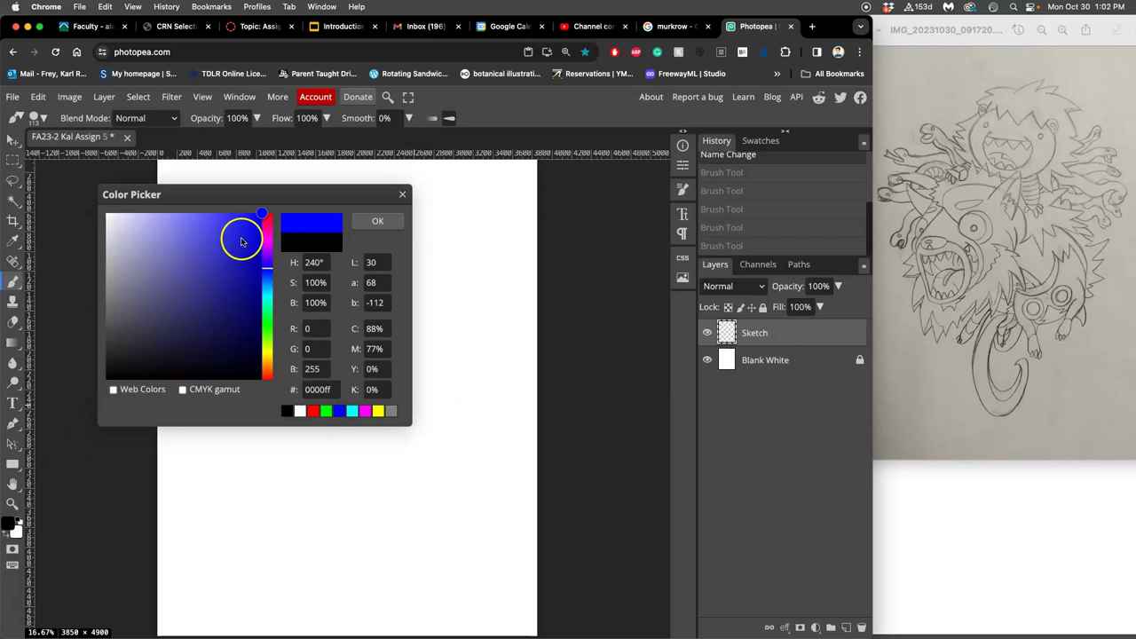
left_click(378, 221)
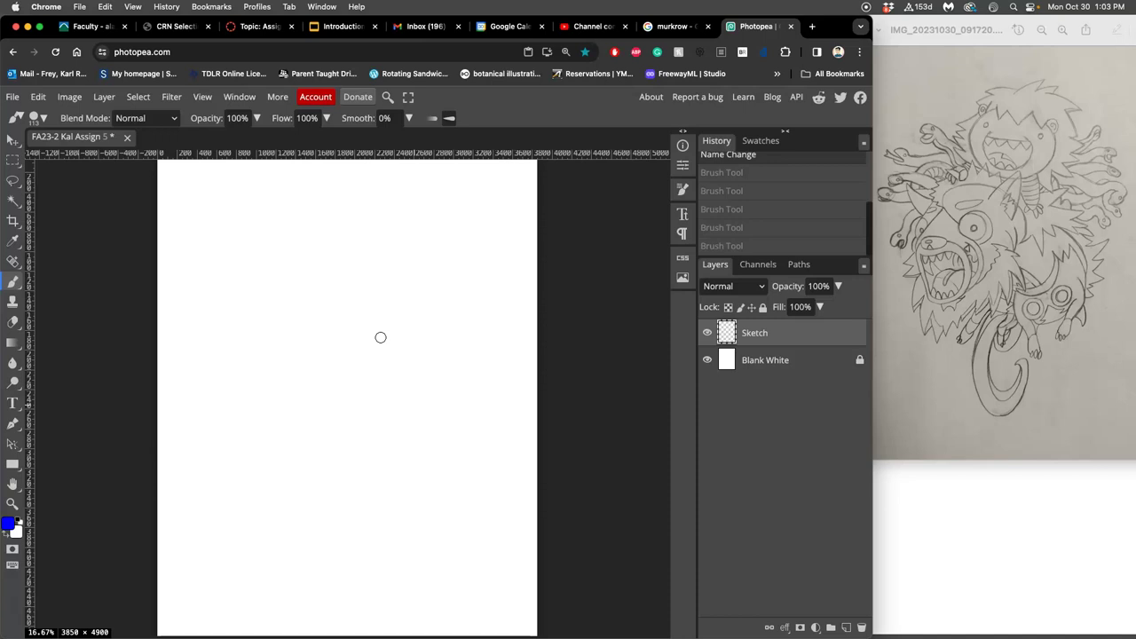
Lower brush opacity to about 71% and sketch a blue oval on the Sketch layer
mouse_move(481, 264)
left_mouse_down()
mouse_move(489, 302)
mouse_move(459, 330)
mouse_move(472, 324)
left_mouse_up()
left_click(43, 117)
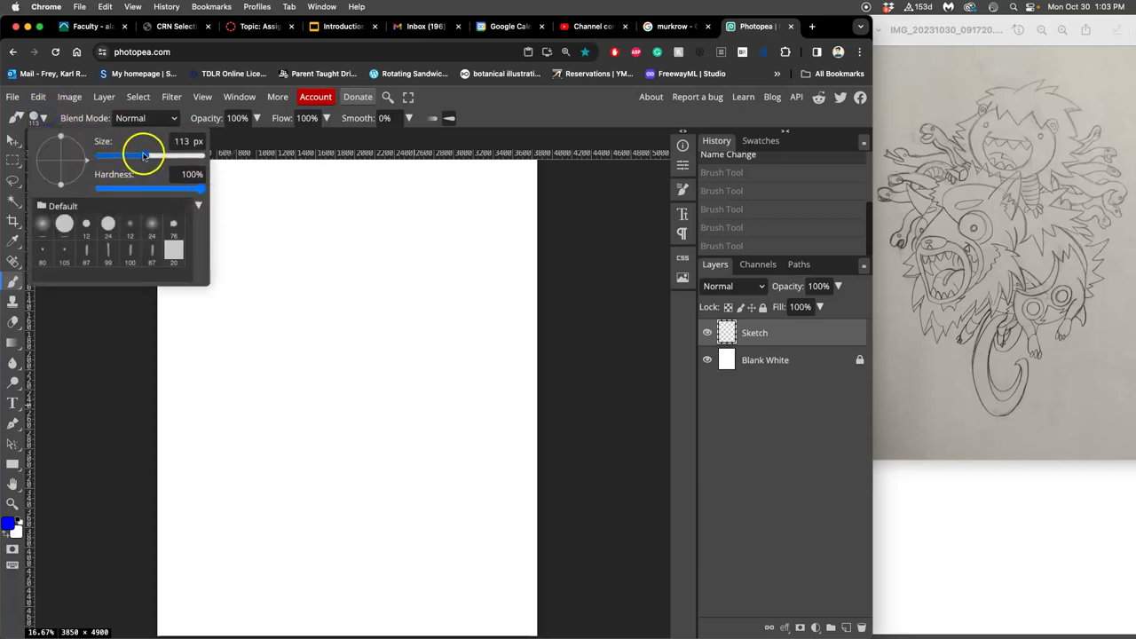
left_click(257, 118)
left_click_drag(257, 138, 249, 139)
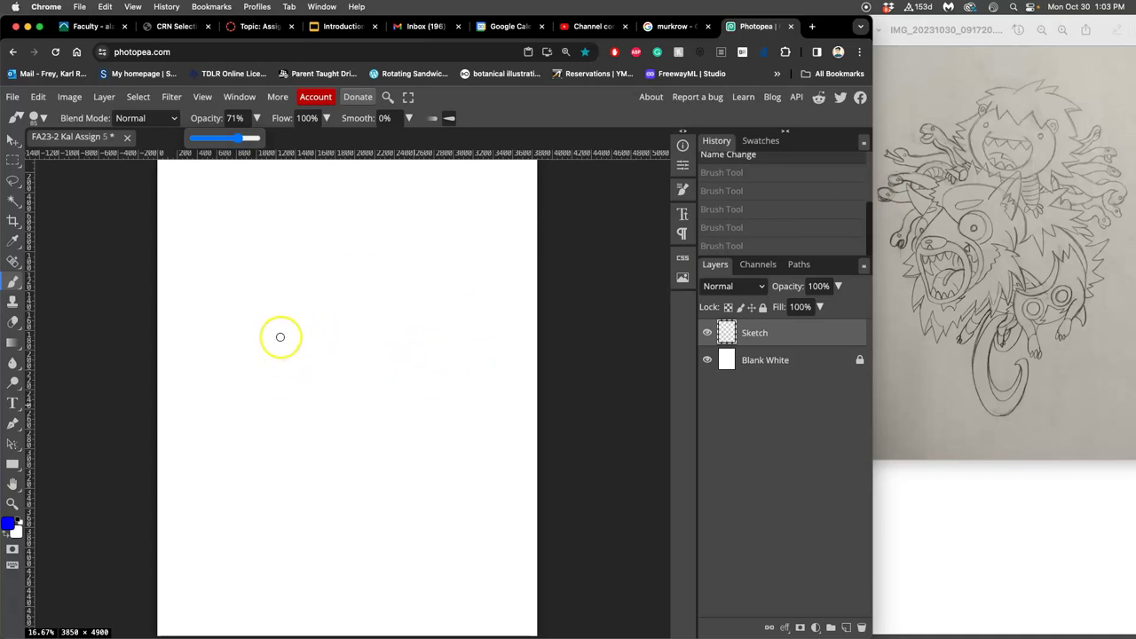
mouse_move(277, 318)
left_mouse_down()
mouse_move(266, 368)
mouse_move(275, 329)
mouse_move(320, 378)
left_mouse_up()
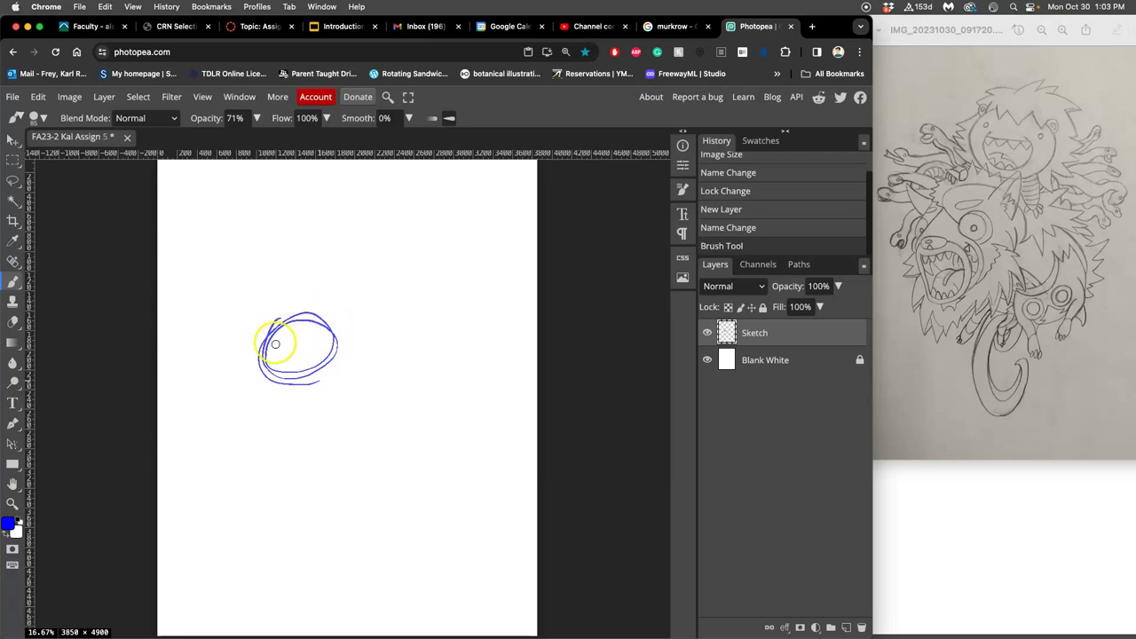
Drop brush opacity to 46% and start picking the lighter blue 7878f5
left_click(257, 118)
left_click_drag(232, 142, 222, 140)
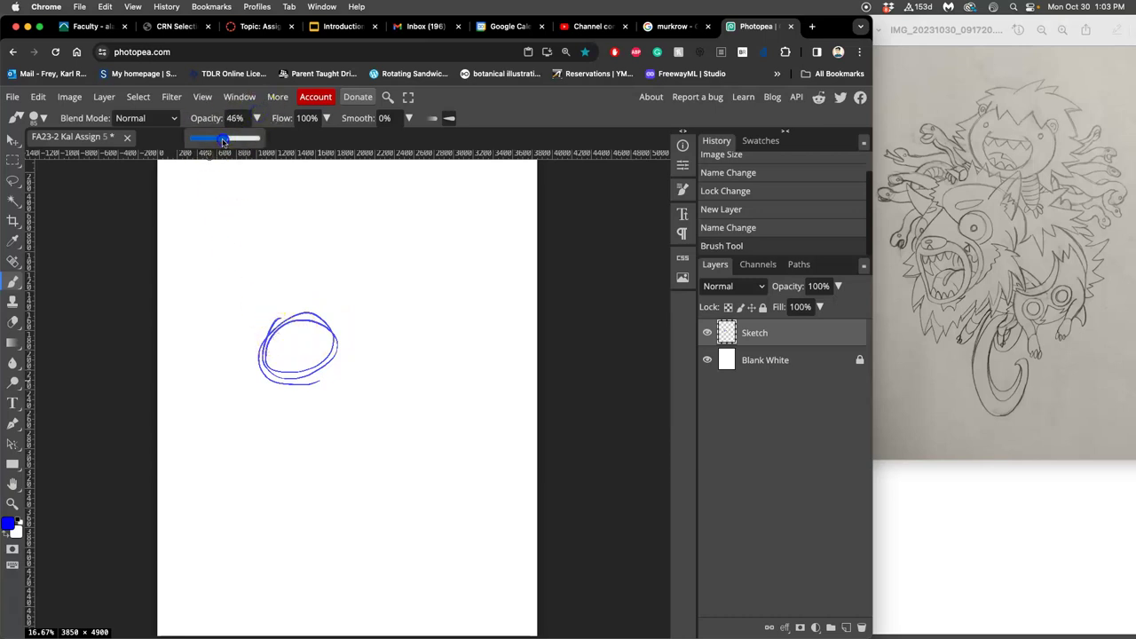
left_click(9, 525)
left_click(205, 259)
mouse_move(205, 259)
left_mouse_down()
mouse_move(165, 246)
mouse_move(185, 220)
left_mouse_up()
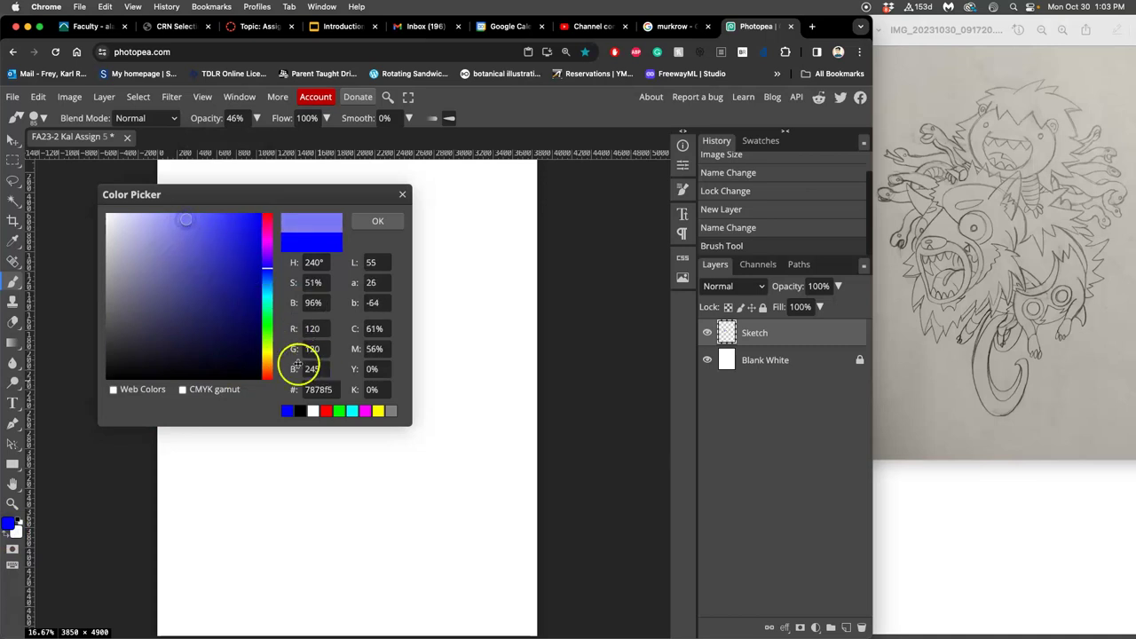